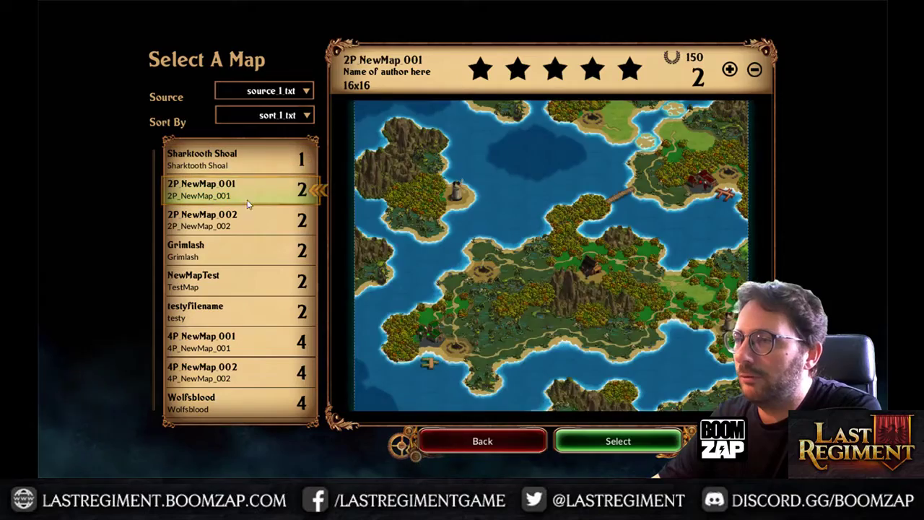
Open the two-player map 2P NewMap 001 and bring the green village in its southwest corner into view
left_click(617, 441)
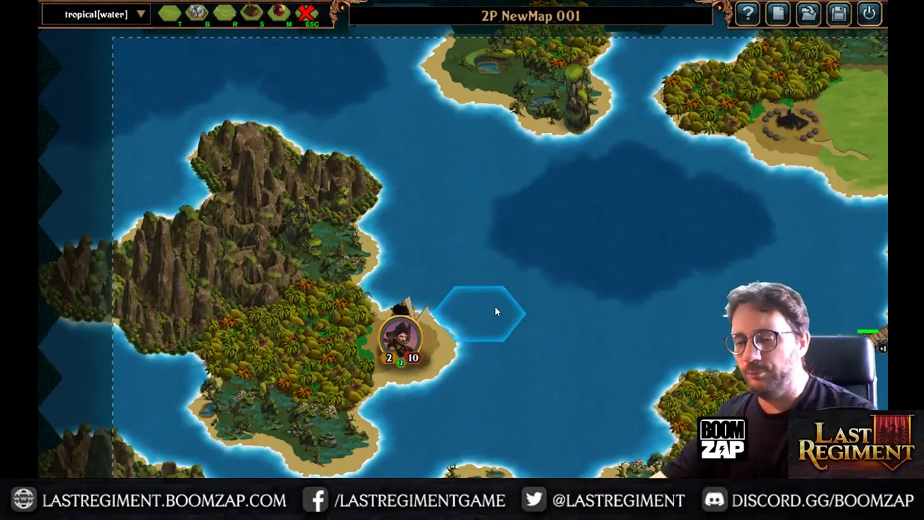
left_click_drag(540, 330, 570, 61)
left_click_drag(458, 341, 515, 87)
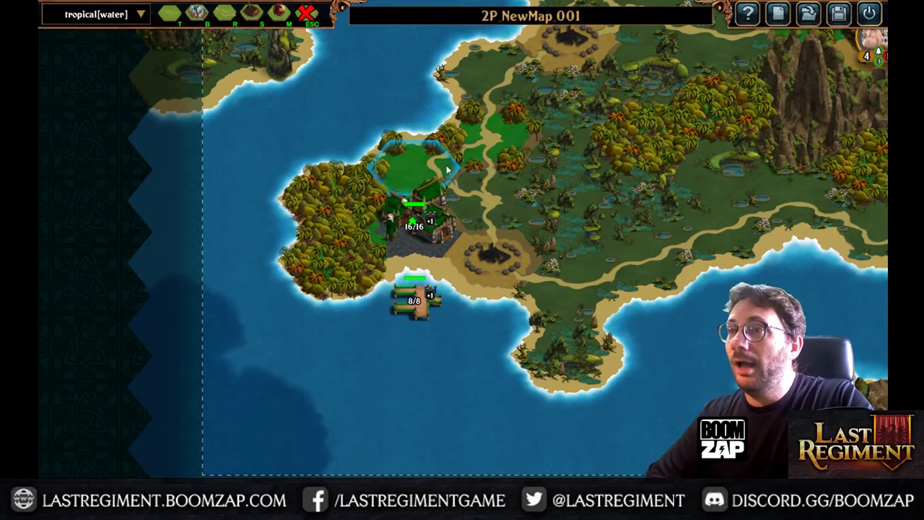
Place two struct_base05 fenced fields, one directly east of the green village and one two hexes farther east
left_click(252, 14)
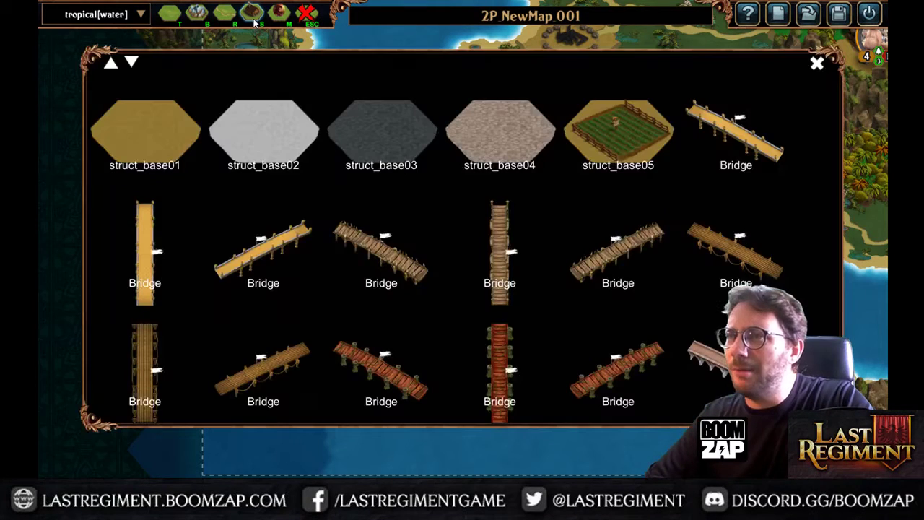
left_click(605, 134)
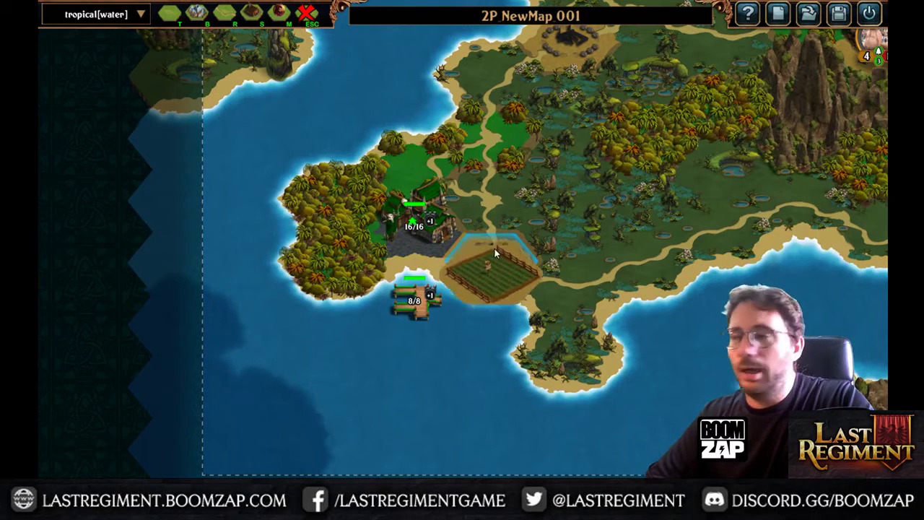
left_click(497, 233)
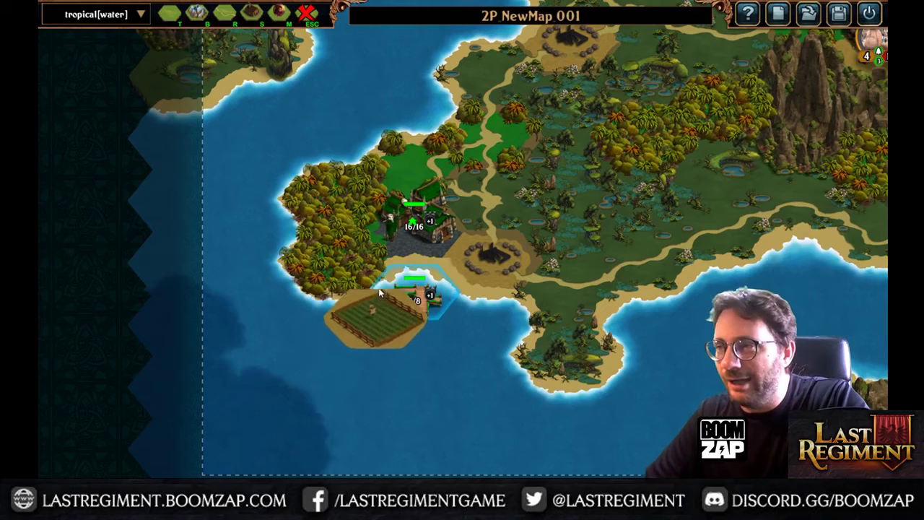
left_click(493, 201)
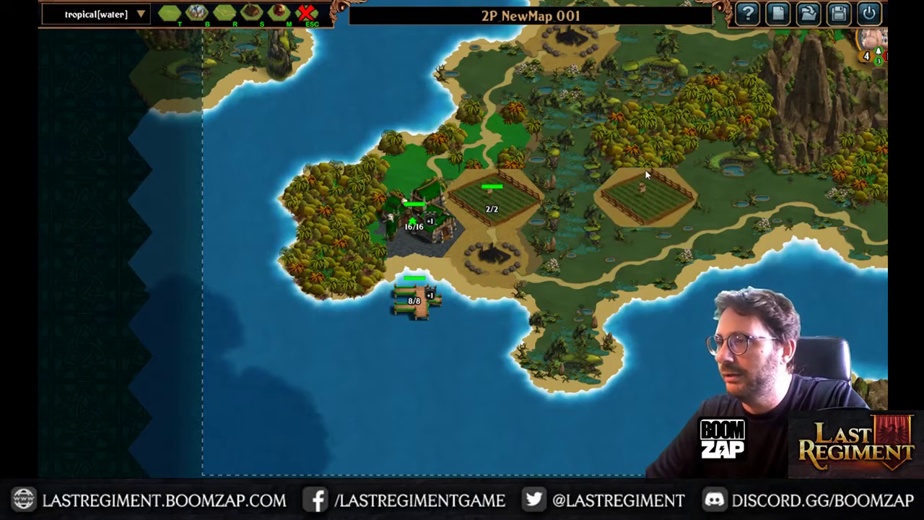
left_click(646, 199)
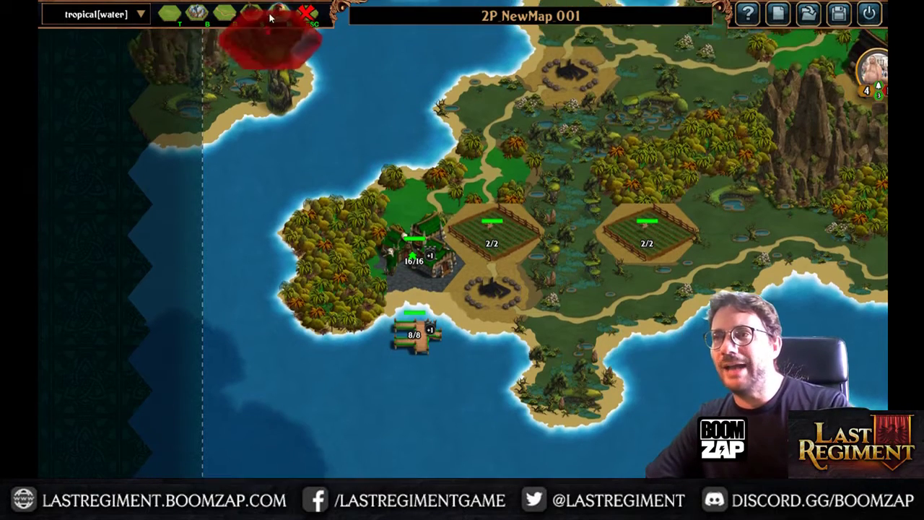
Place two Farm structures north of the fenced fields, on the hexes just west and south of the northern settlement
left_click(252, 14)
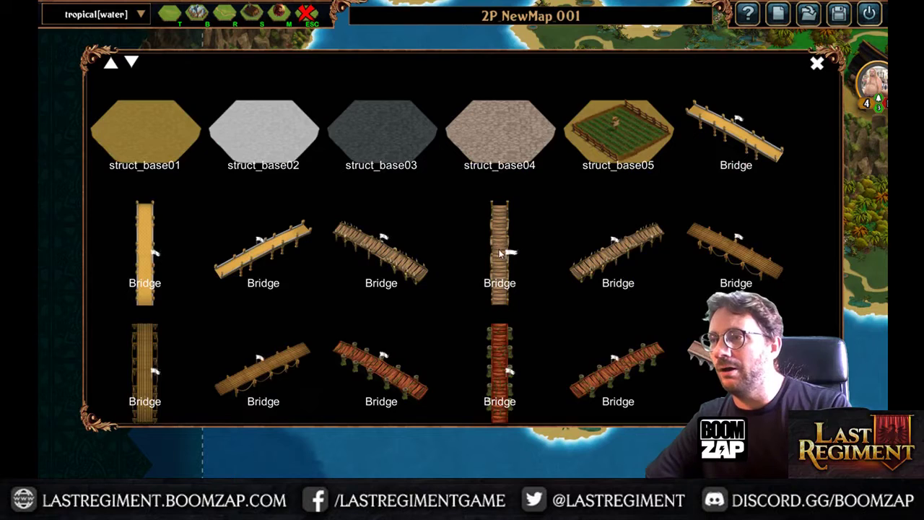
scroll(500, 253, "down", 3)
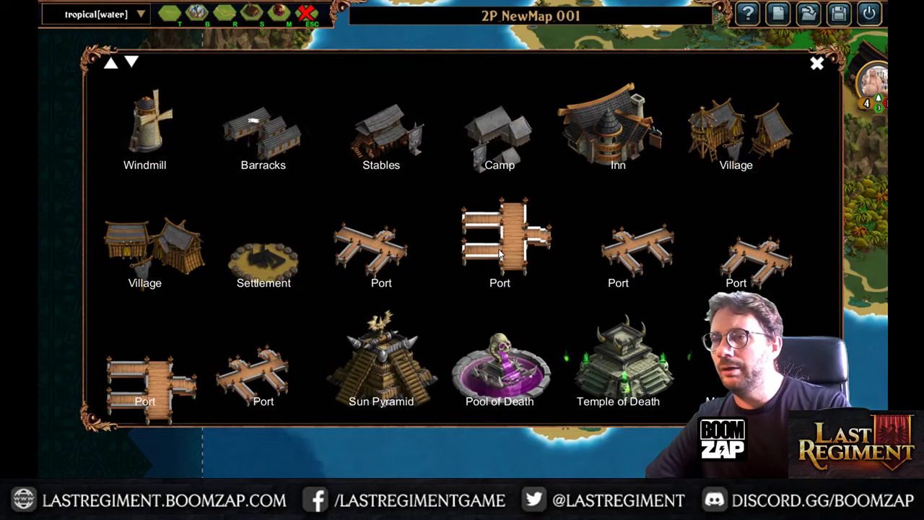
scroll(499, 253, "down", 3)
scroll(499, 253, "up", 3)
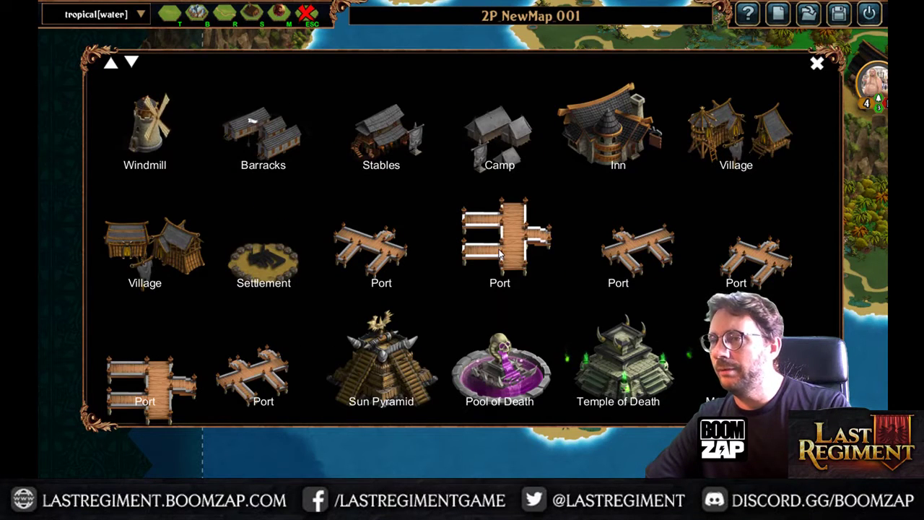
left_click(130, 64)
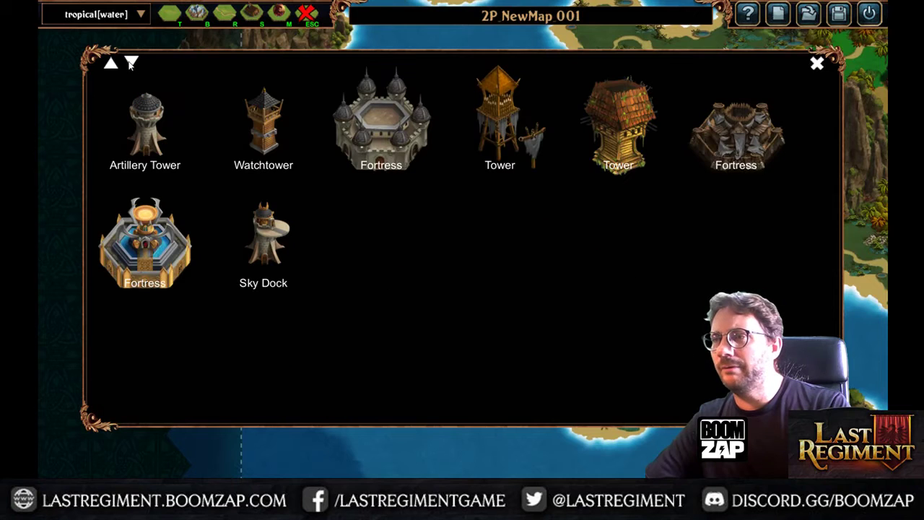
left_click(110, 65)
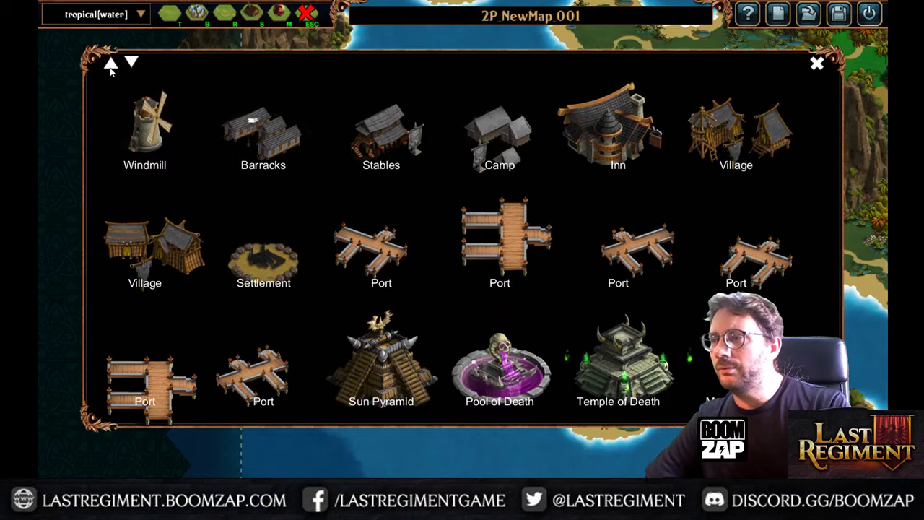
left_click(110, 65)
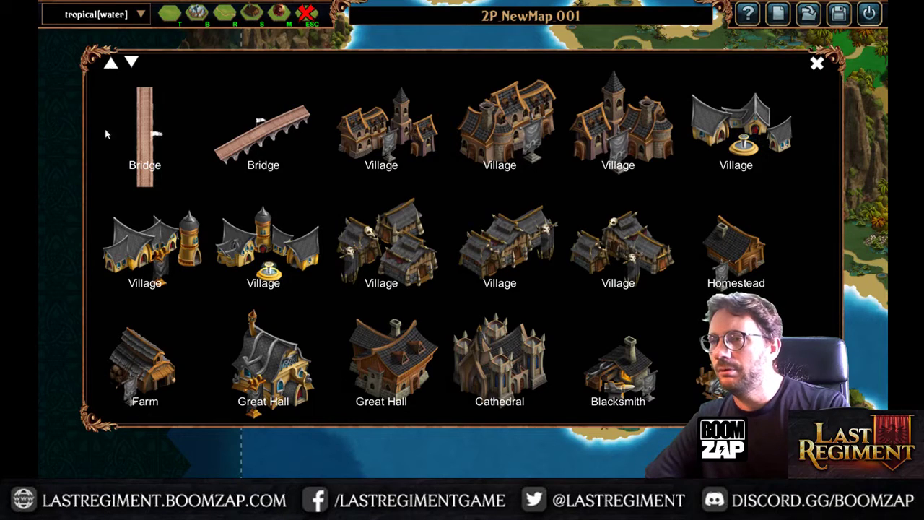
left_click(736, 249)
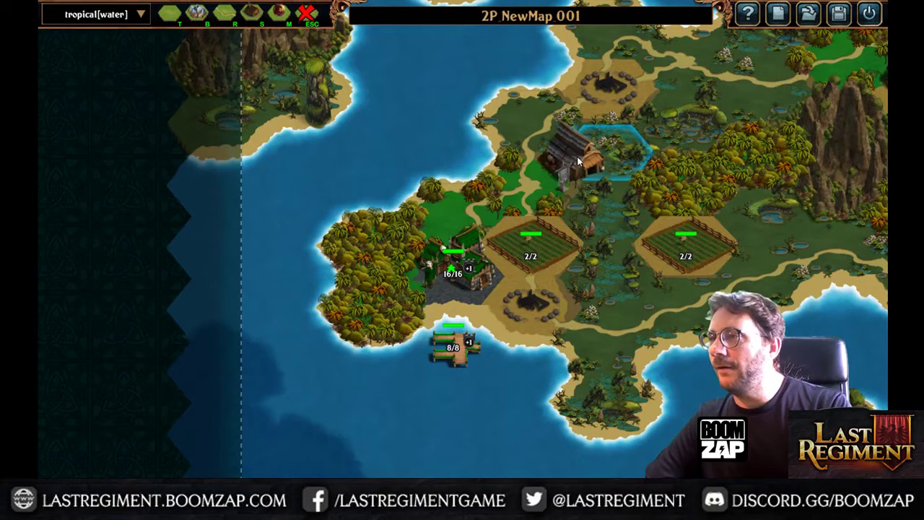
left_click(531, 111)
left_click(610, 141)
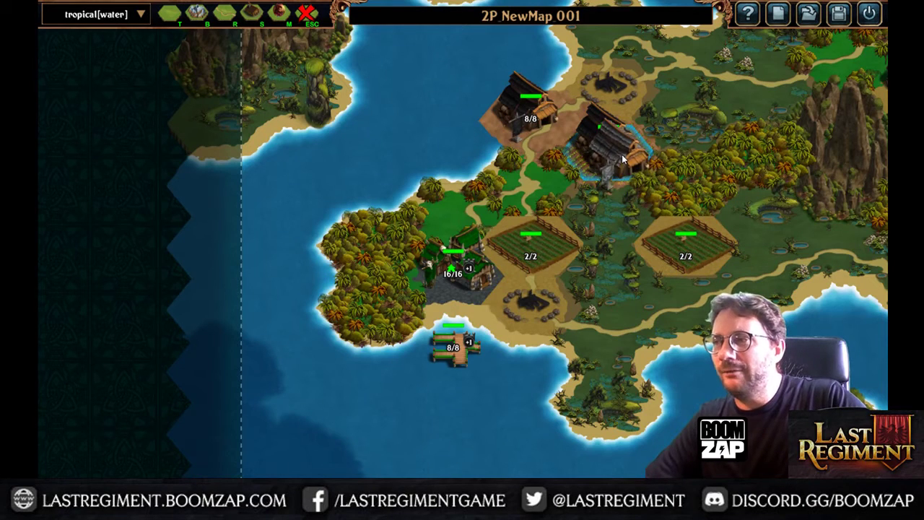
left_click(621, 154)
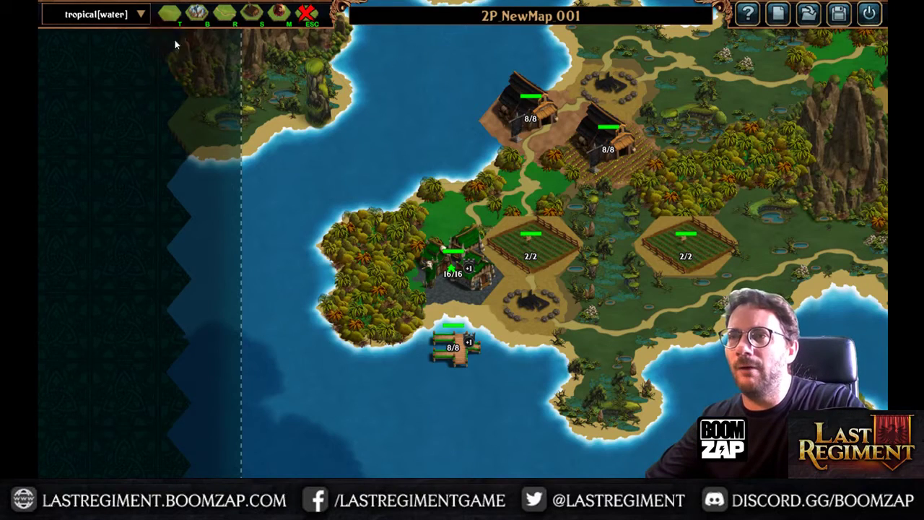
Paint Farmlands terrain on the coastal road hex southeast of the village's settlement and on the peninsula hex below it
left_click(169, 14)
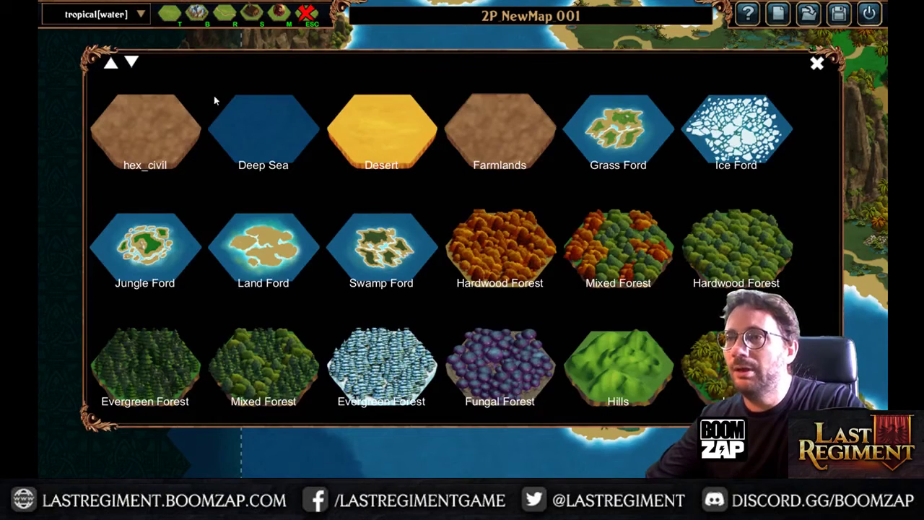
left_click(479, 143)
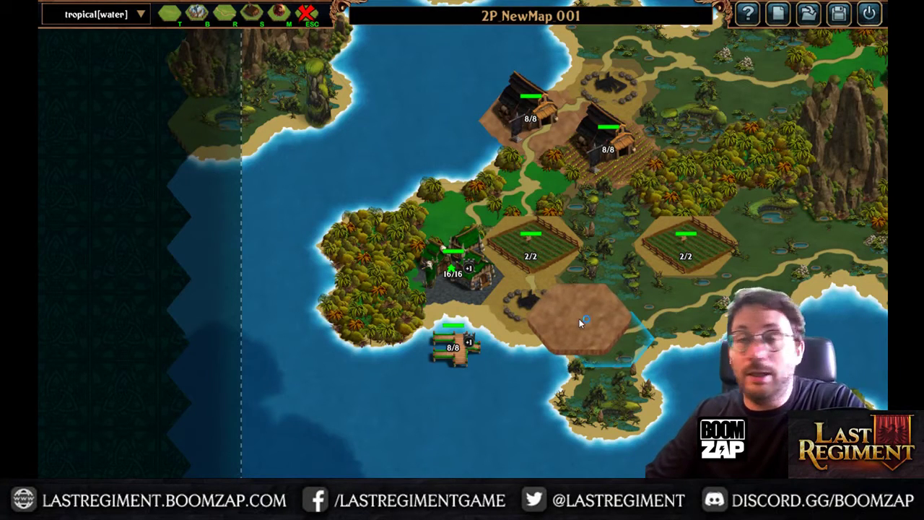
left_click(607, 349)
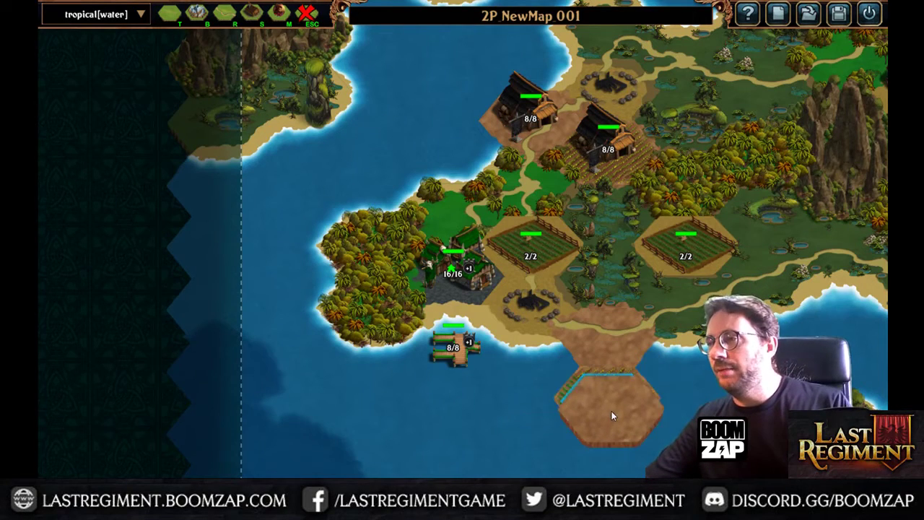
left_click(612, 411)
Extend the Farmlands terrain to the coastal road hex directly south of the eastern fenced field
left_click_drag(693, 394, 522, 280)
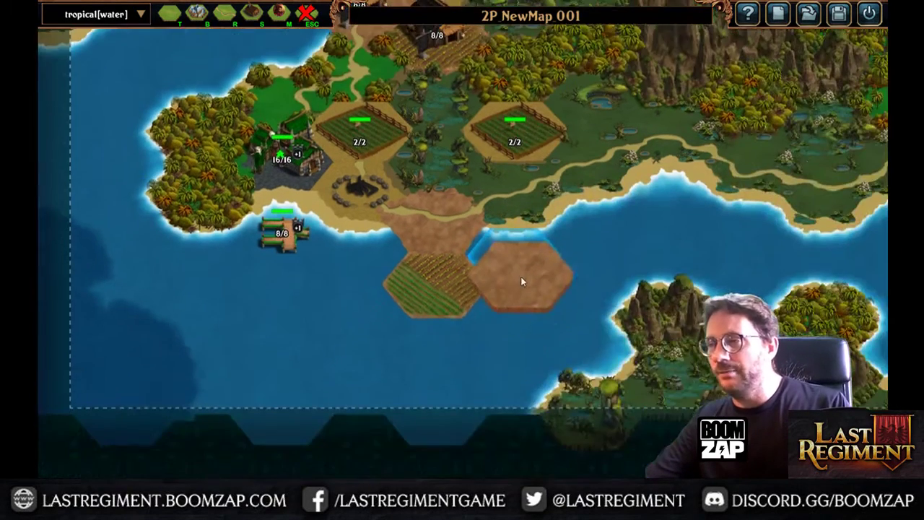
scroll(503, 325, "up", 1)
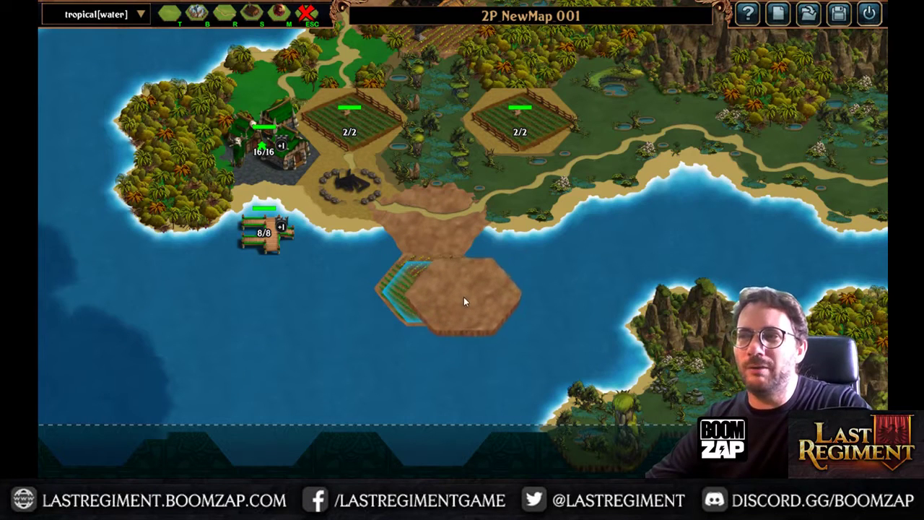
left_click(491, 296)
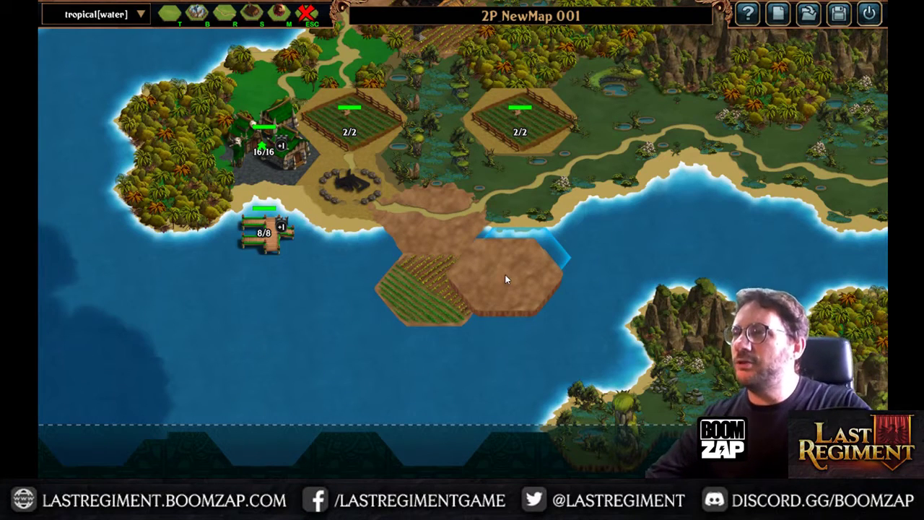
left_click(514, 212)
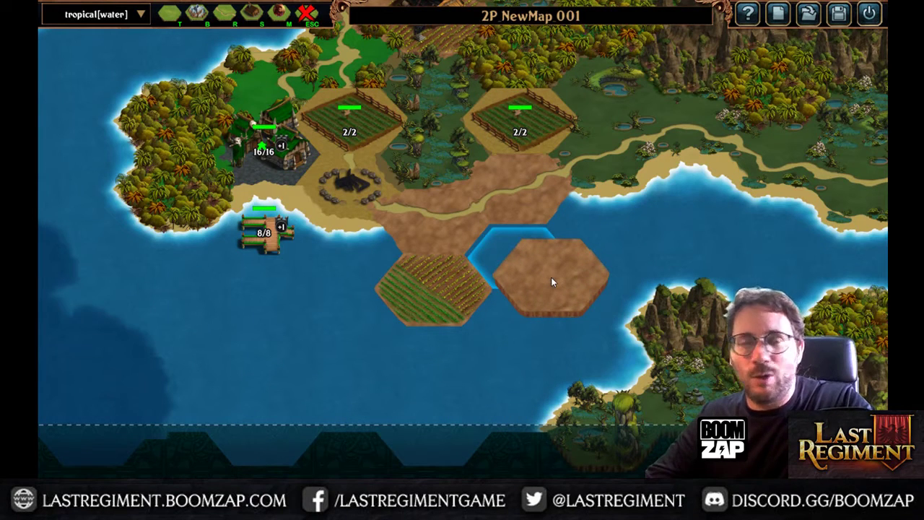
left_click(447, 231)
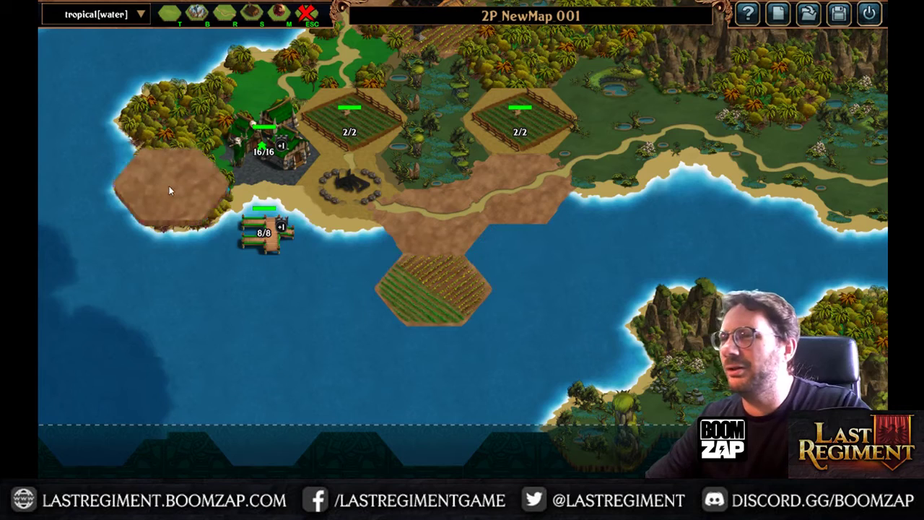
Paint Farmlands terrain around the green village: the two forest hexes to the west, the northern hex, the settlement and the neighbouring fenced field
left_click(179, 129)
left_click(231, 103)
left_click(360, 131)
left_click(366, 203)
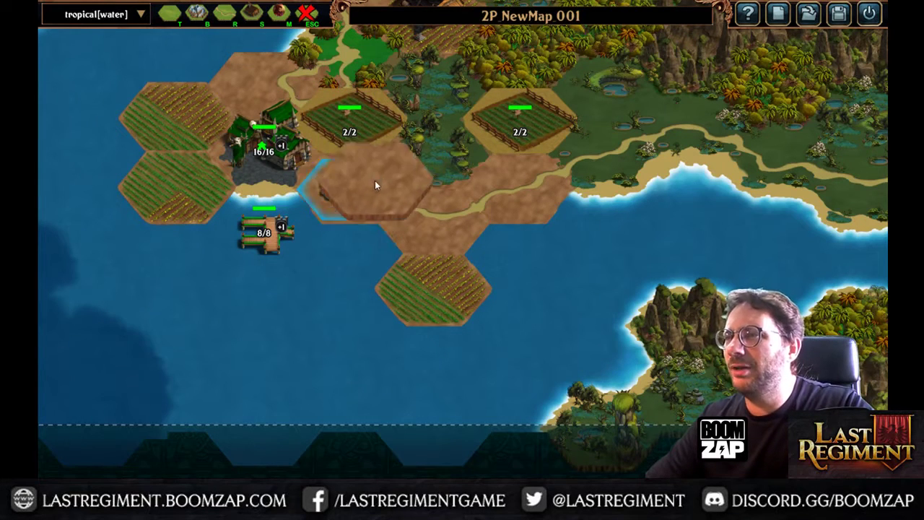
left_click(355, 147)
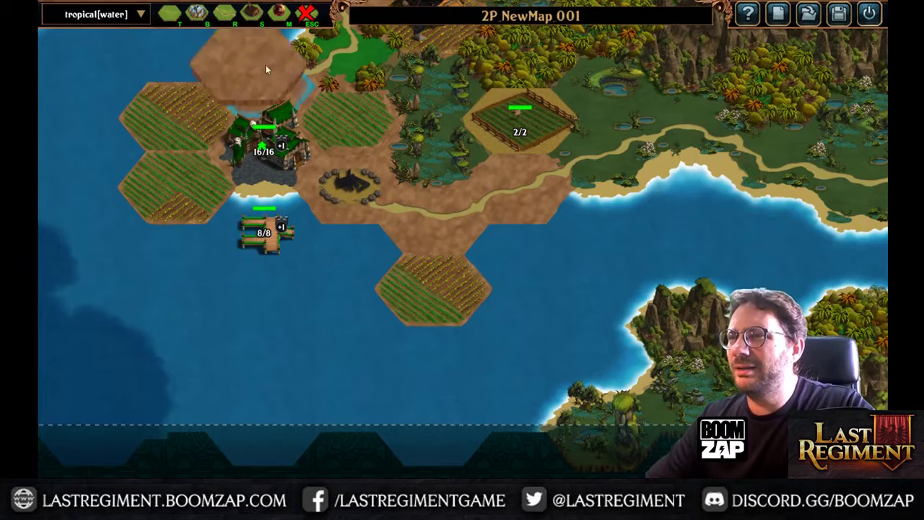
Paint Farmlands terrain under the green village and on the swamp hex just west of the remaining fenced field
left_click_drag(190, 292, 311, 332)
scroll(266, 242, "up", 1)
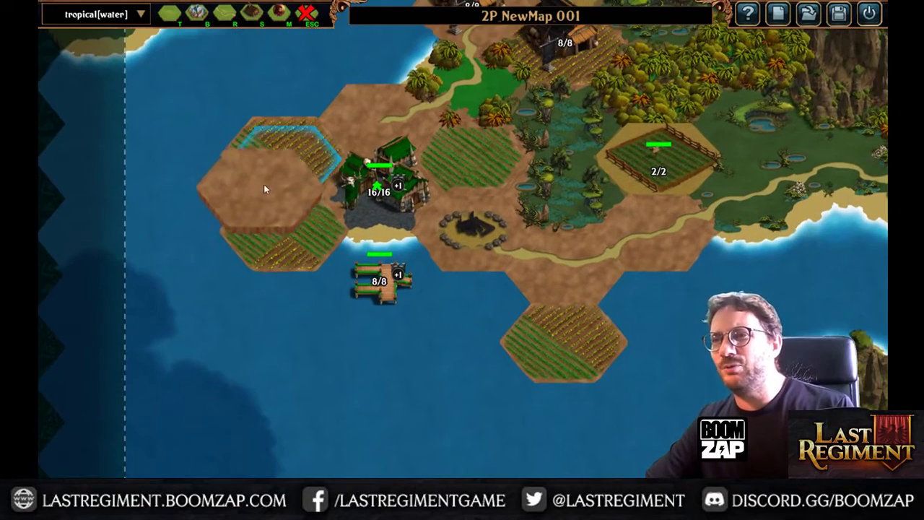
left_click_drag(311, 256, 191, 266)
left_click_drag(579, 243, 361, 250)
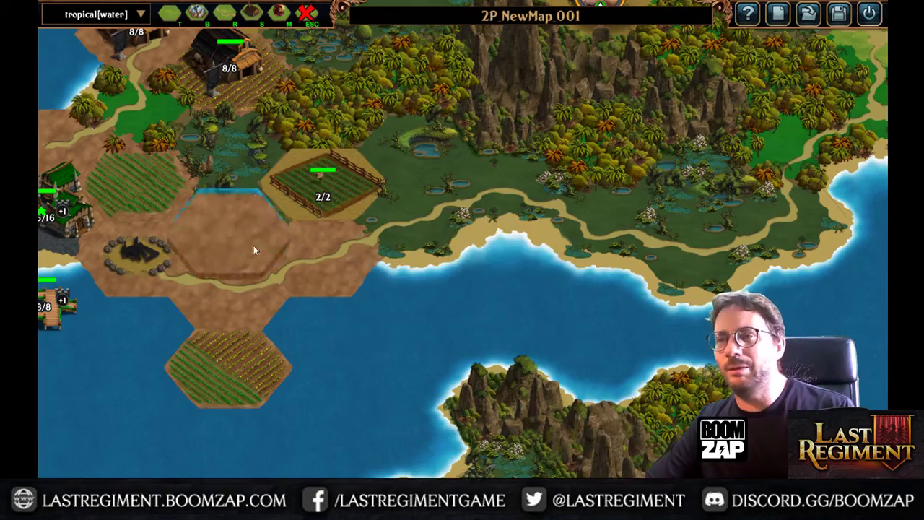
left_click_drag(188, 279, 517, 274)
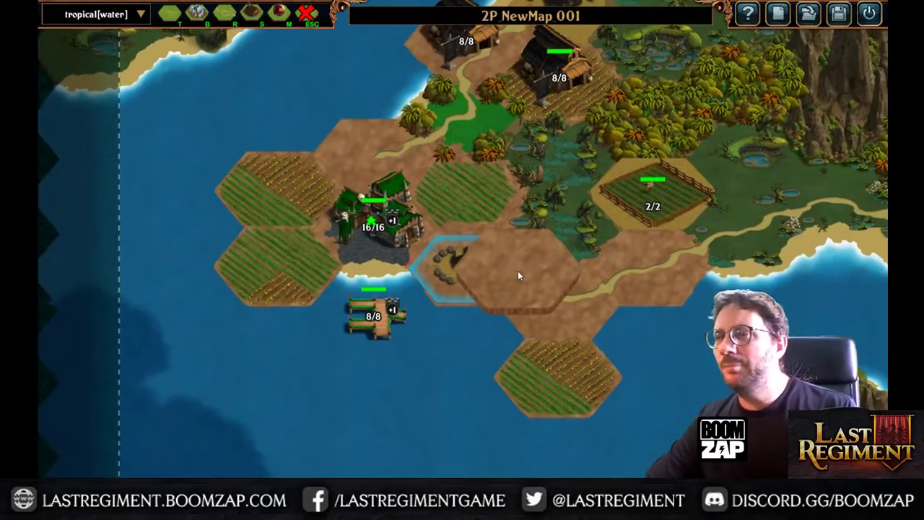
left_click(589, 249)
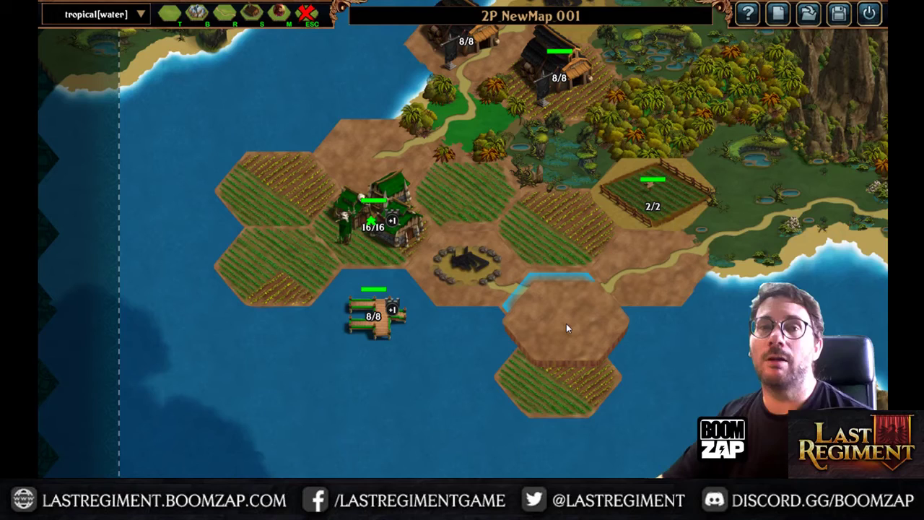
left_click(567, 326)
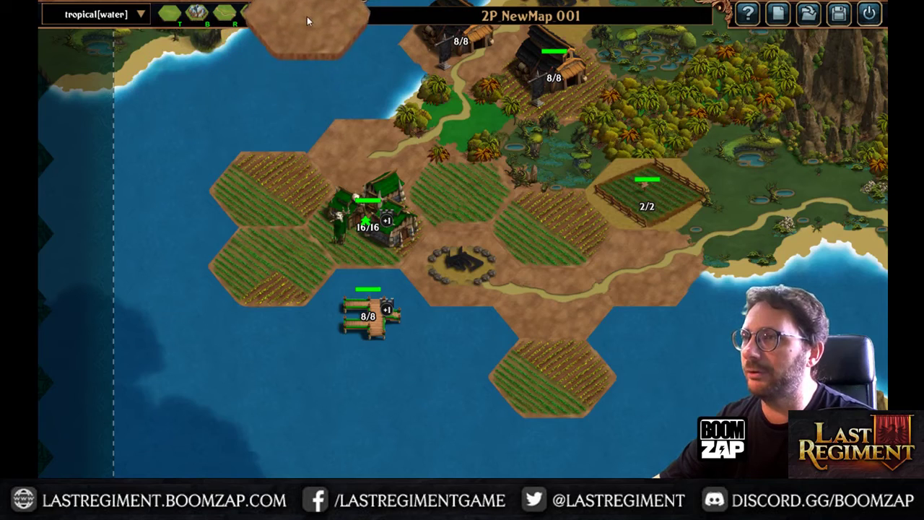
Inspect the structure properties of the remaining struct_base05 fenced field and the green Village
left_click(644, 201)
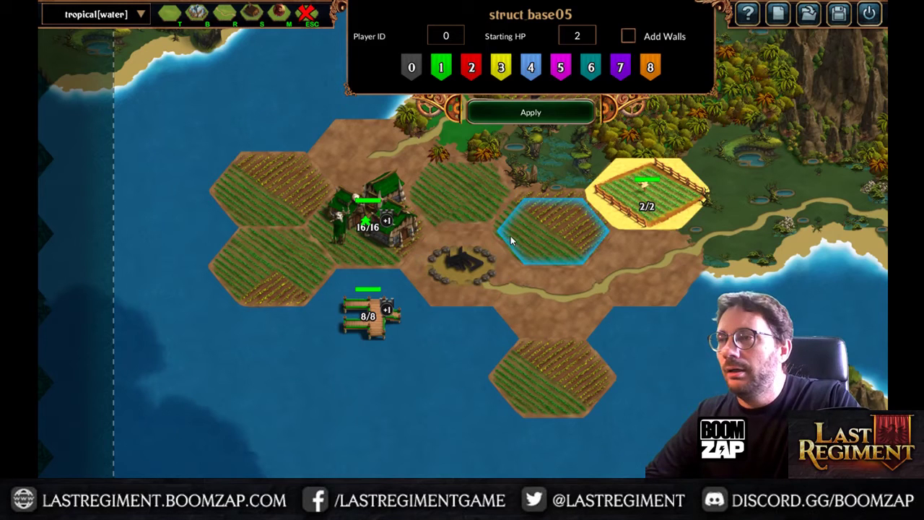
left_click(387, 226)
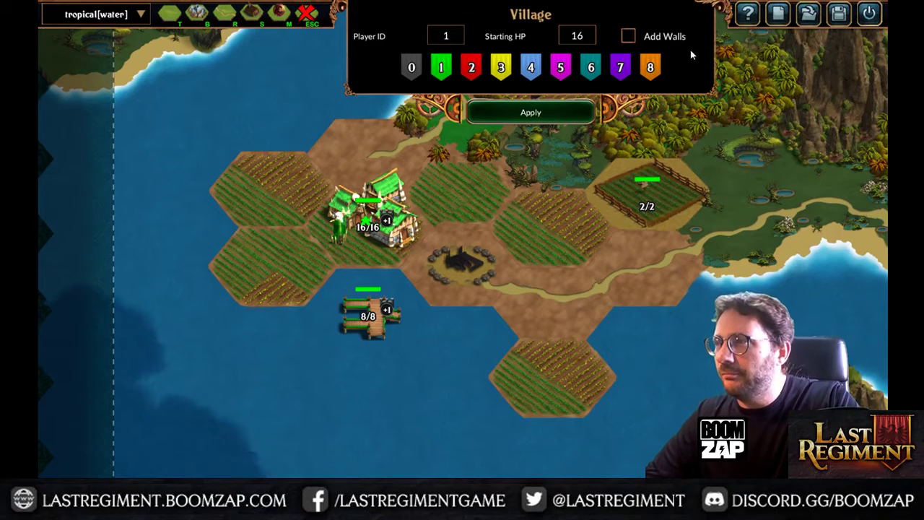
left_click(307, 13)
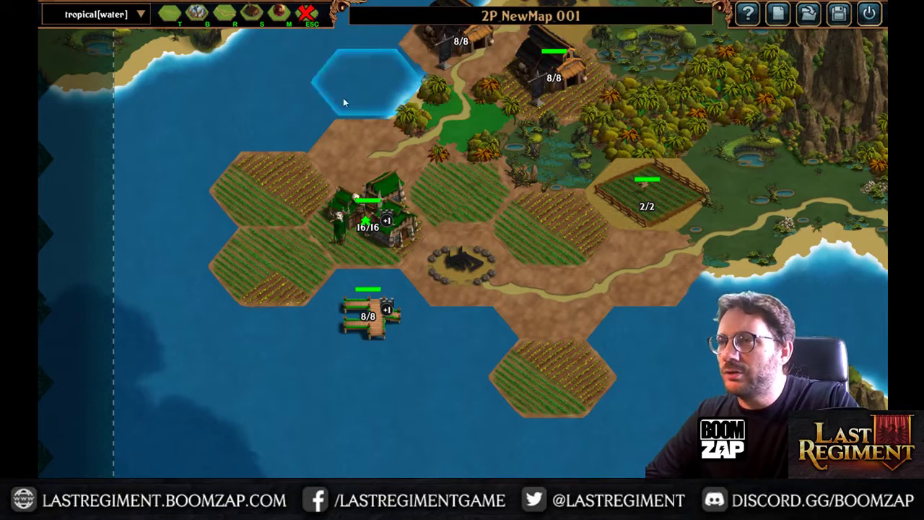
left_click(369, 213)
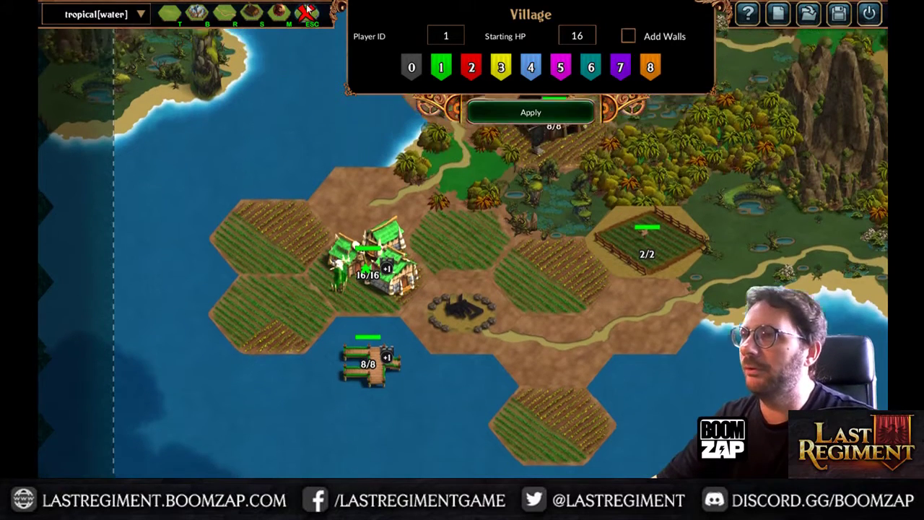
key("Escape")
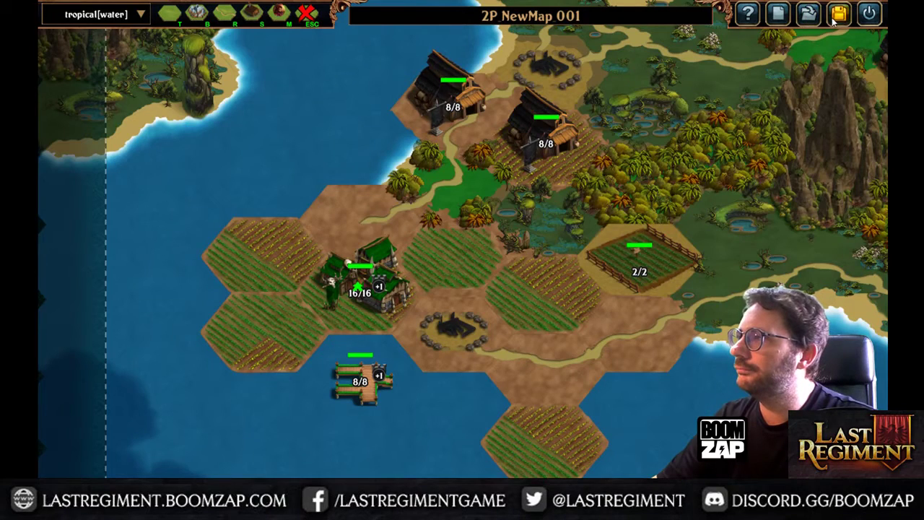
left_click(836, 20)
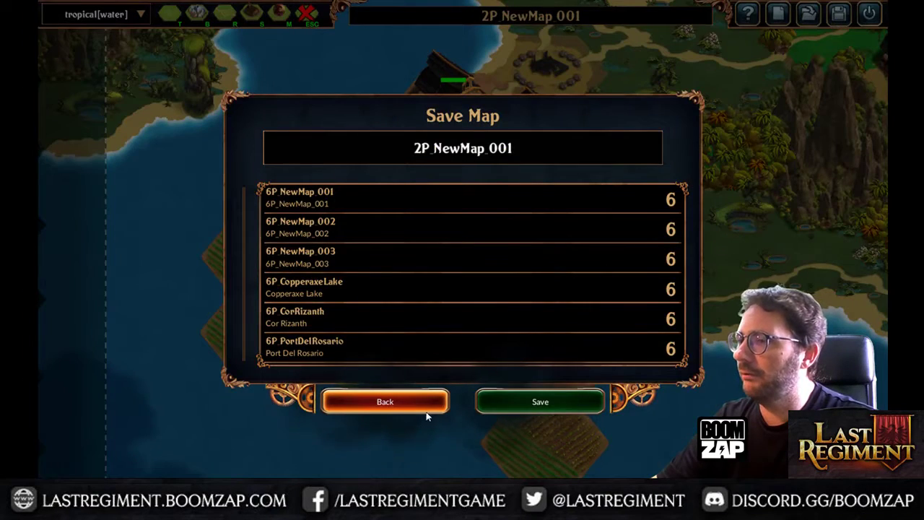
left_click(415, 408)
left_click(778, 13)
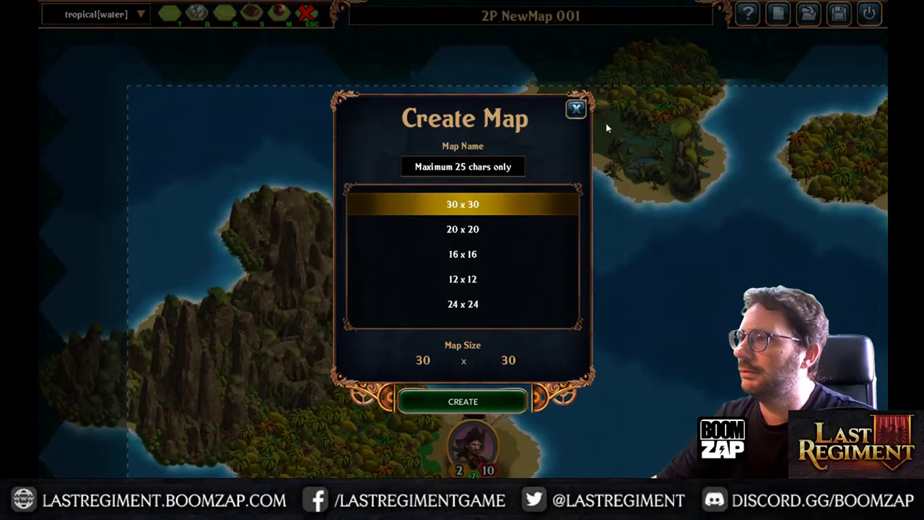
Load the stored 2P NewMap 001 map
left_click(808, 14)
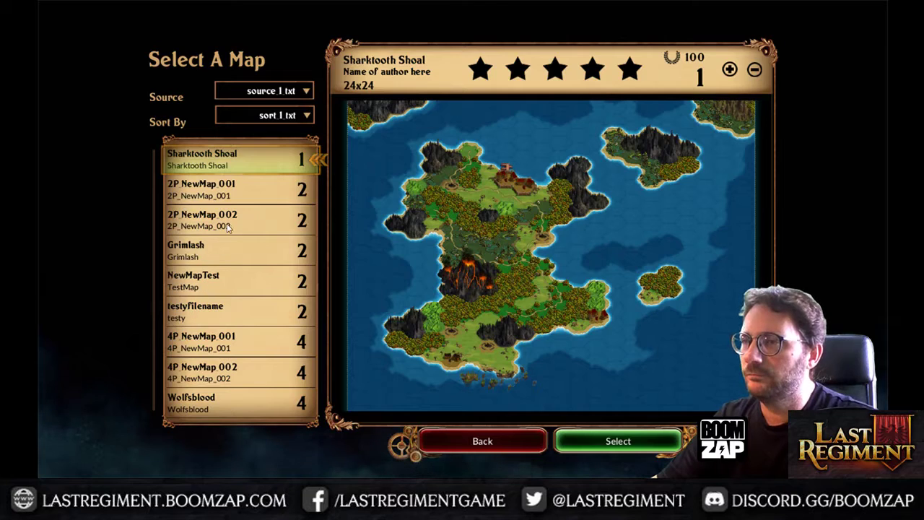
left_click(227, 225)
left_click(233, 198)
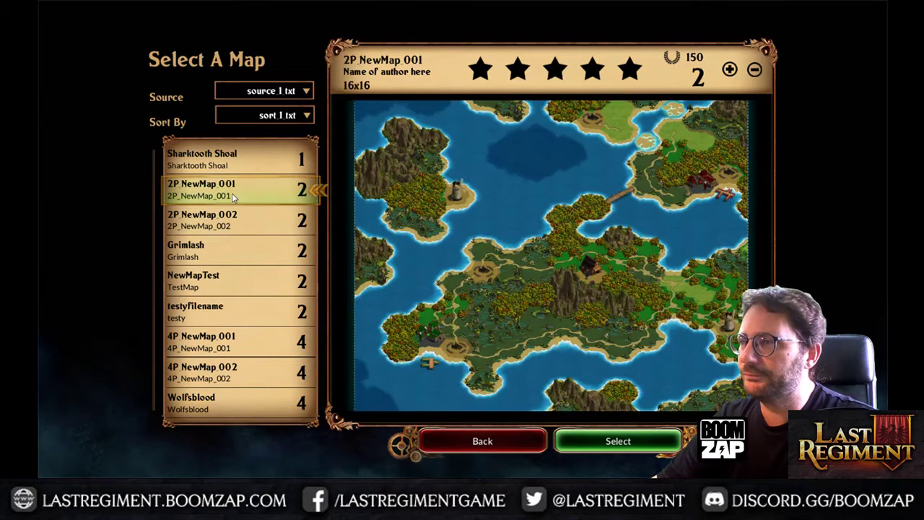
left_click(597, 442)
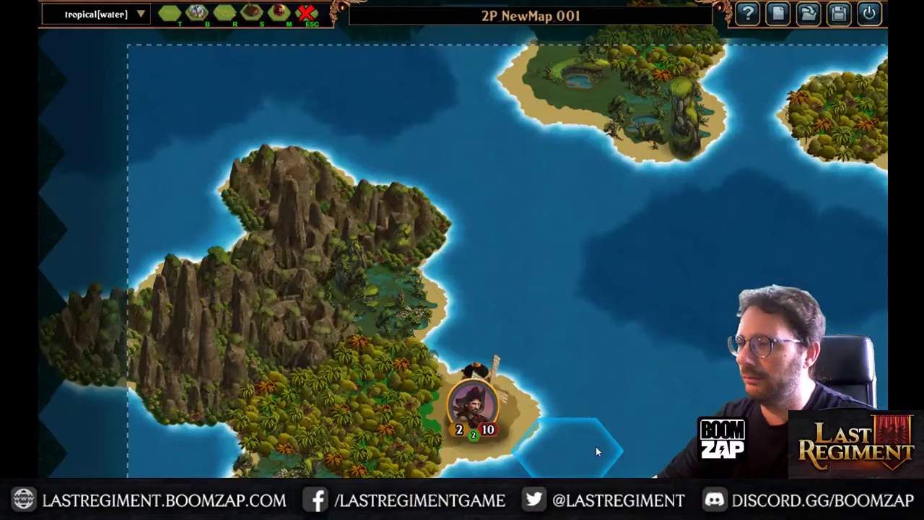
Place the largest multi-hex Basalt Mountains block on the swampland between the green village and the existing mountains
scroll(381, 367, "up", 3)
left_click_drag(524, 209, 511, 83)
left_click_drag(591, 397, 508, 77)
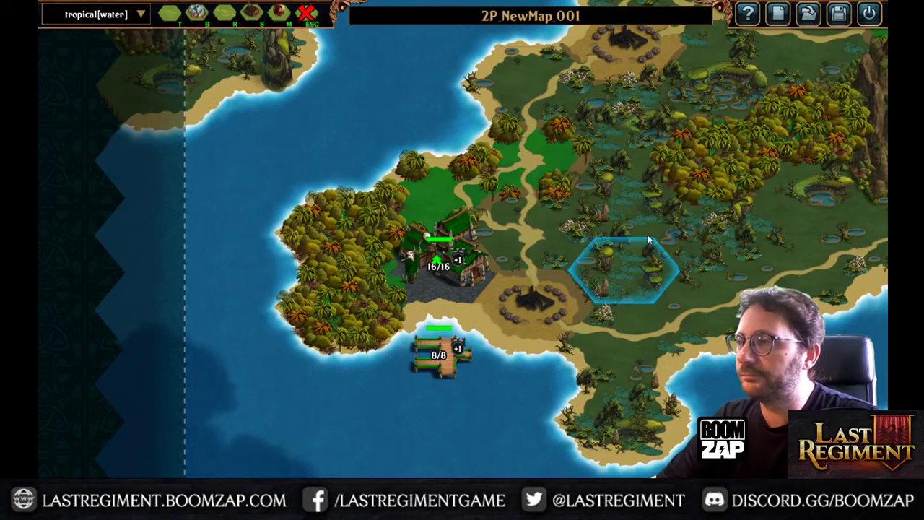
left_click_drag(689, 212, 450, 250)
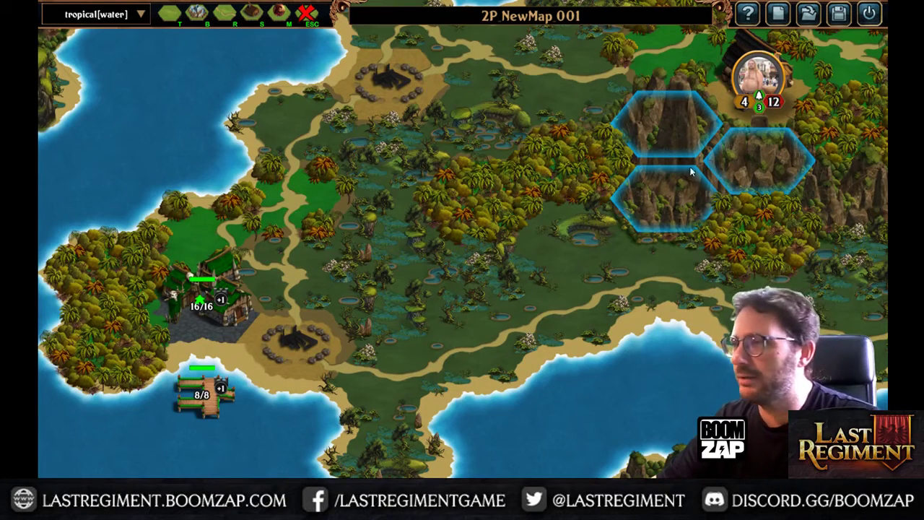
left_click(197, 14)
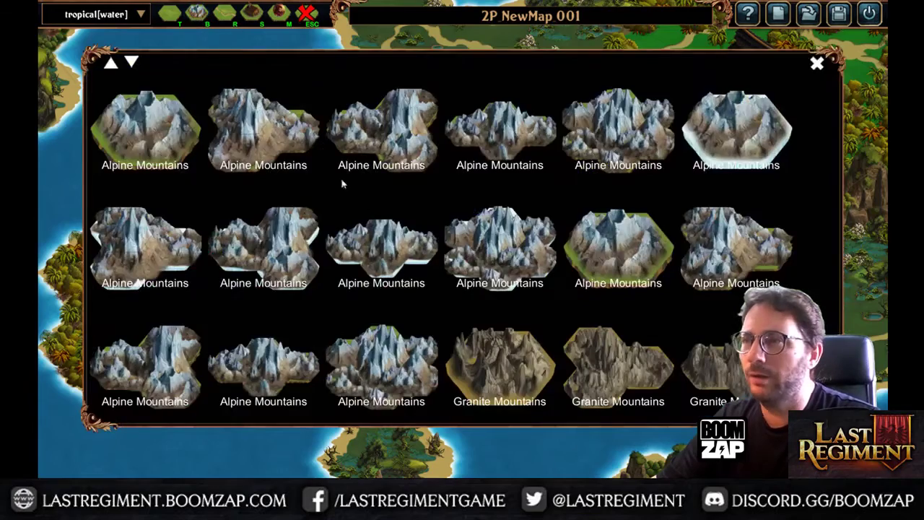
scroll(412, 261, "down", 2)
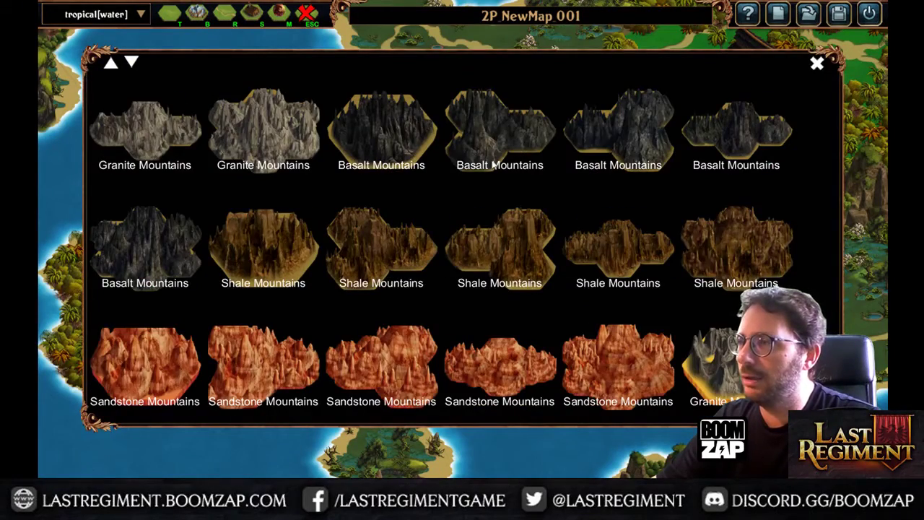
left_click(404, 146)
scroll(464, 237, "down", 3)
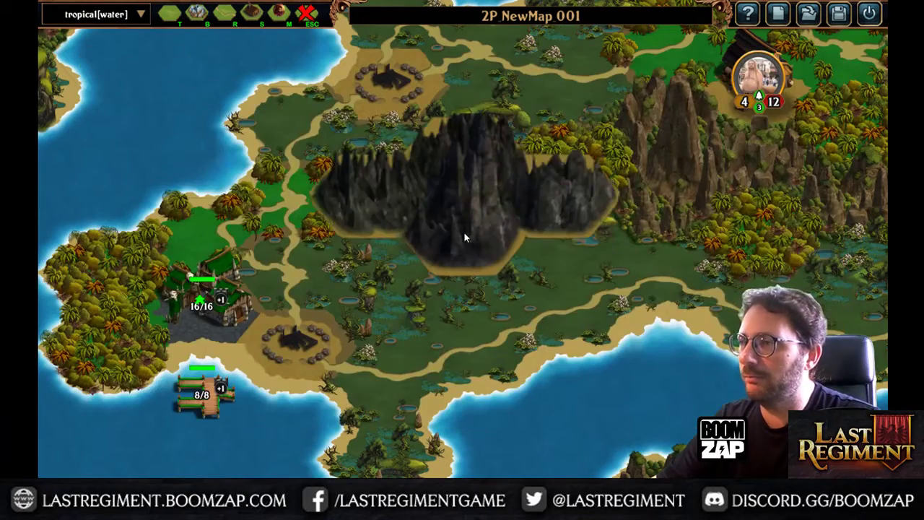
scroll(464, 233, "down", 1)
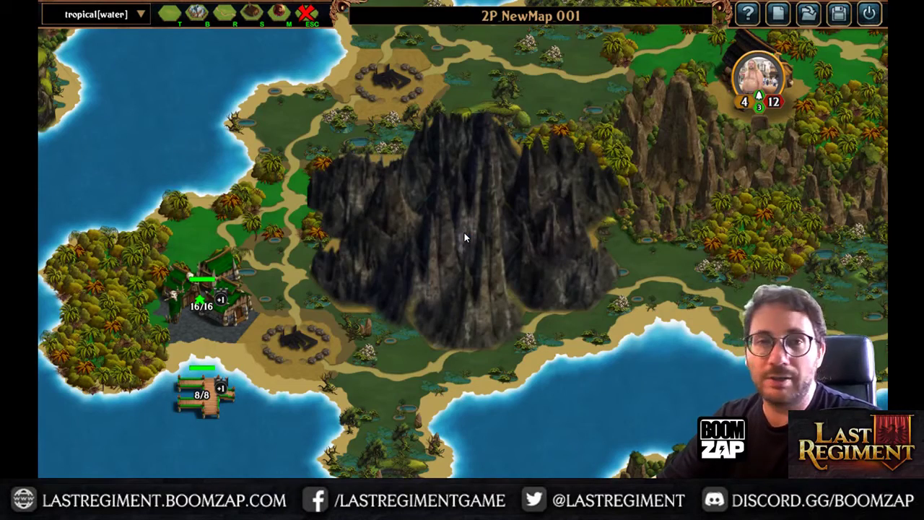
left_click(475, 207)
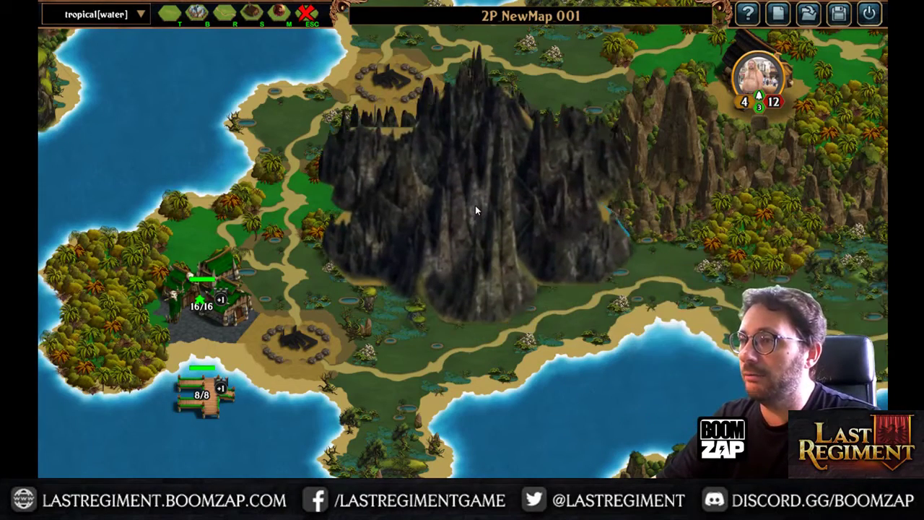
Place single-hex Shale Mountains at the basalt block's southwest corner and over the existing mountain and forest hexes to its east
scroll(576, 281, "up", 1)
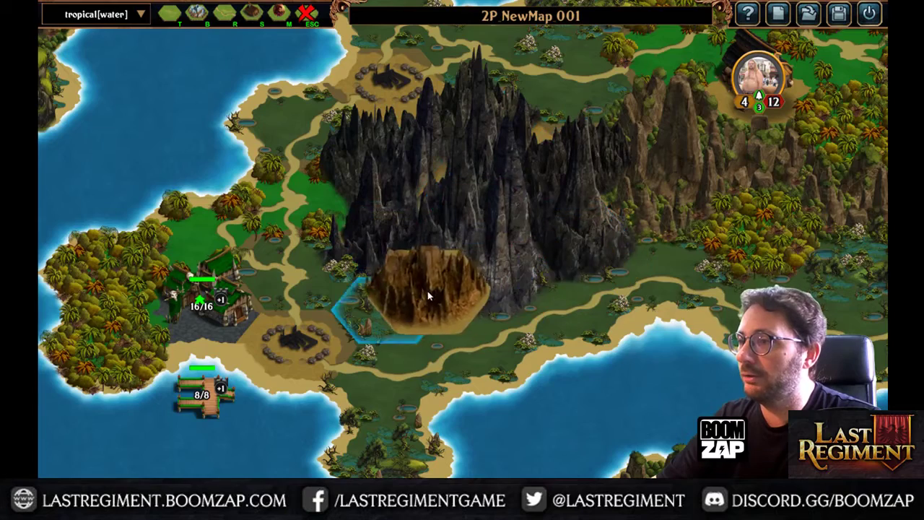
left_click(655, 222)
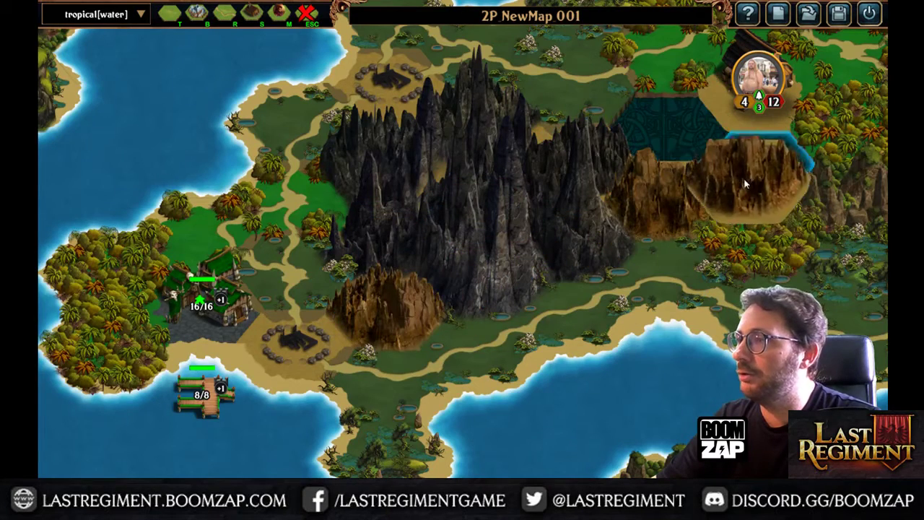
left_click(672, 135)
left_click(730, 170)
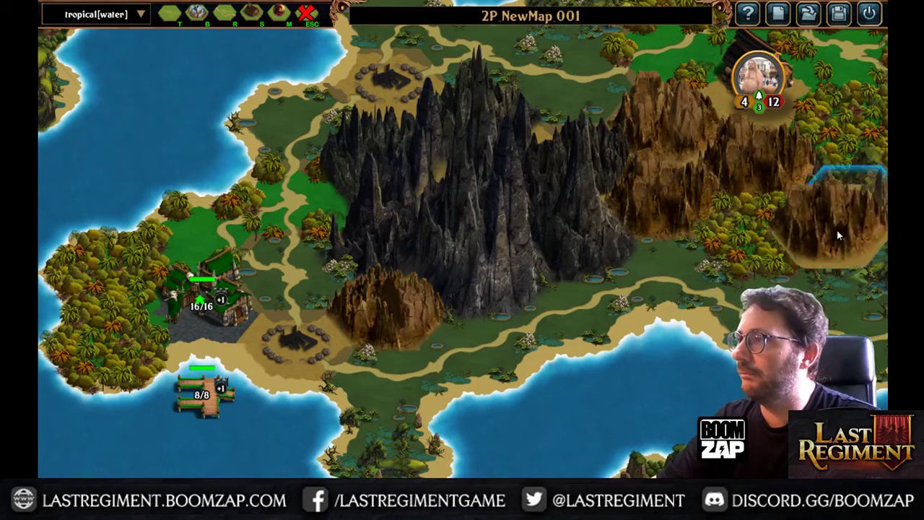
left_click(798, 253)
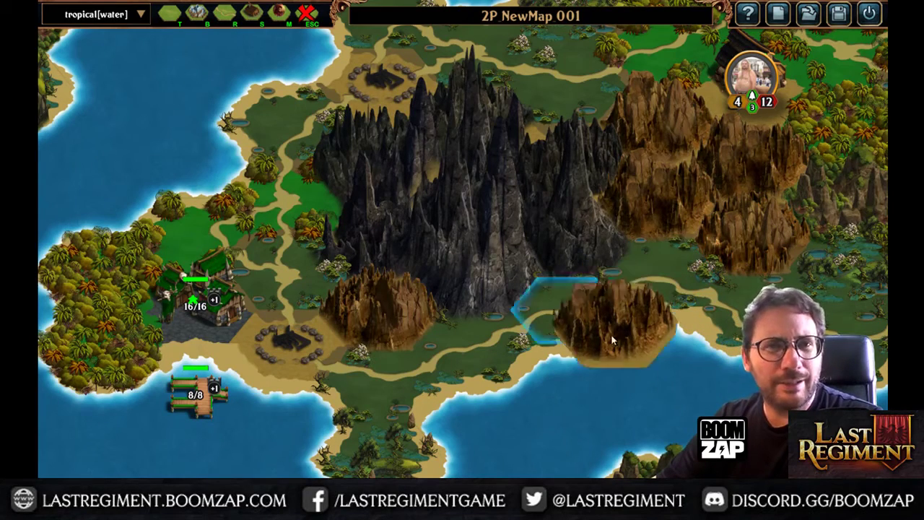
scroll(576, 292, "down", 3)
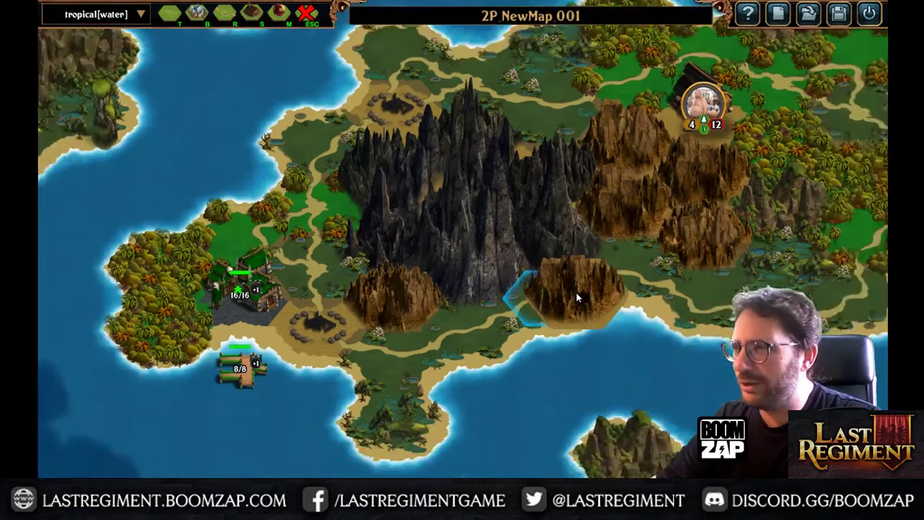
left_click_drag(604, 265, 463, 292)
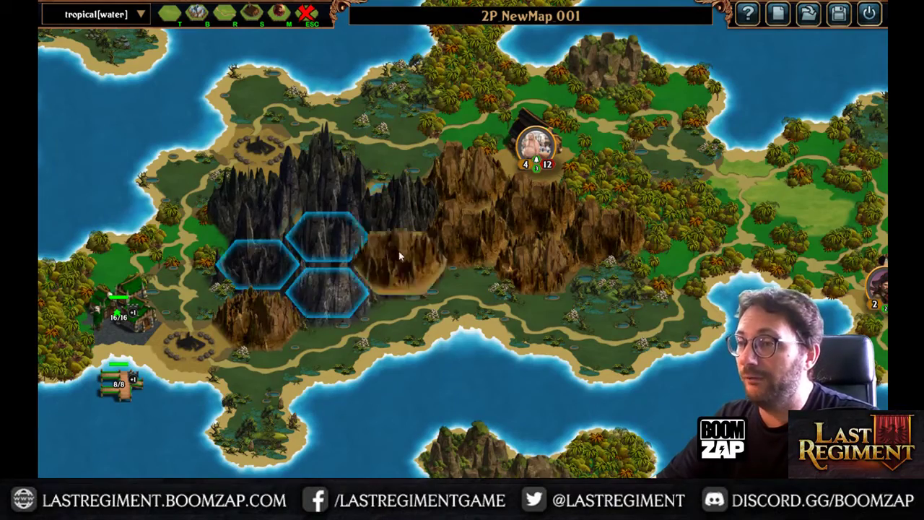
Examine the island's layout from the green village across to the basalt and shale mountains
scroll(382, 240, "down", 2)
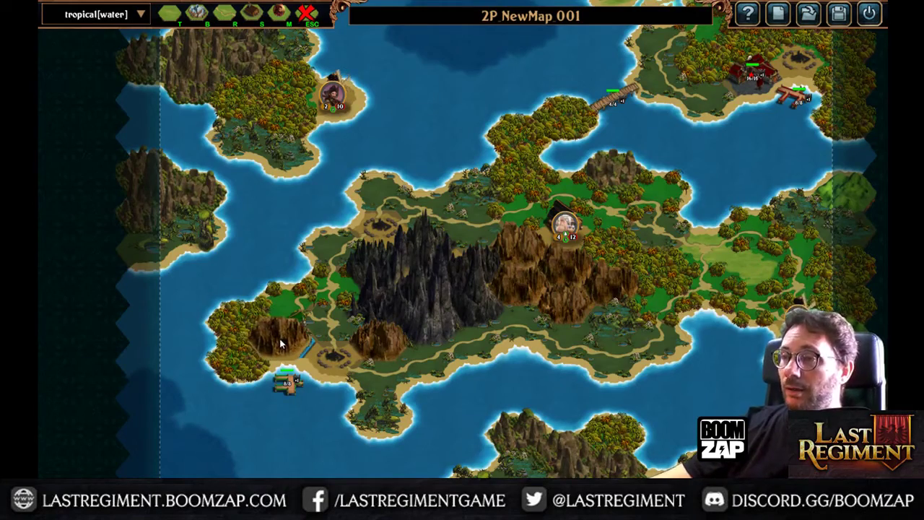
scroll(279, 337, "up", 3)
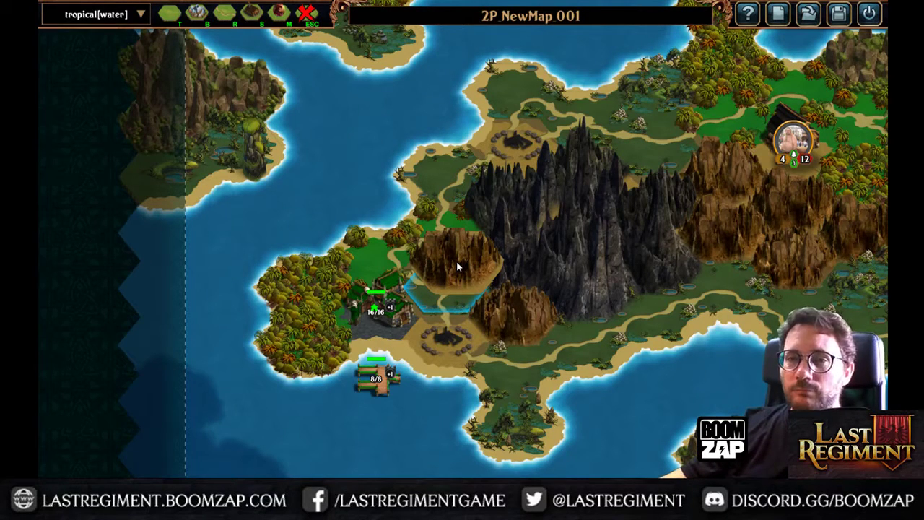
left_click_drag(456, 265, 388, 262)
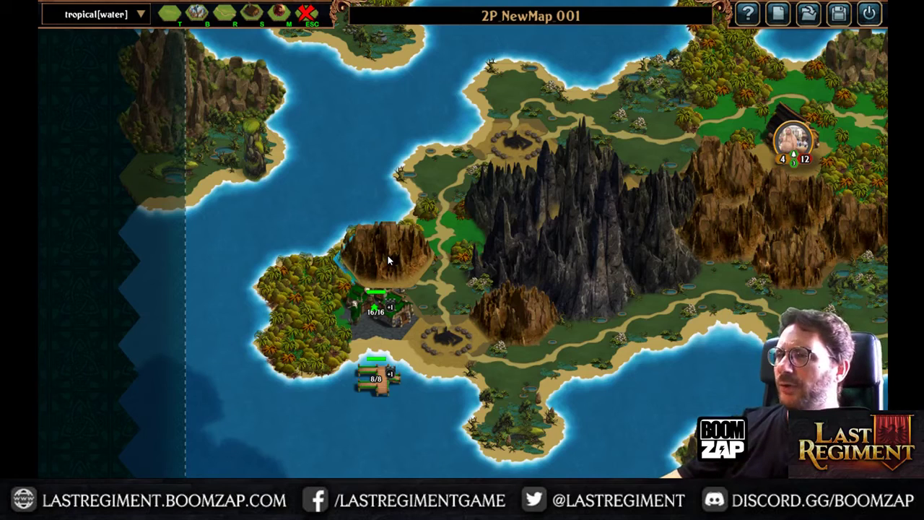
left_click_drag(389, 264, 506, 279)
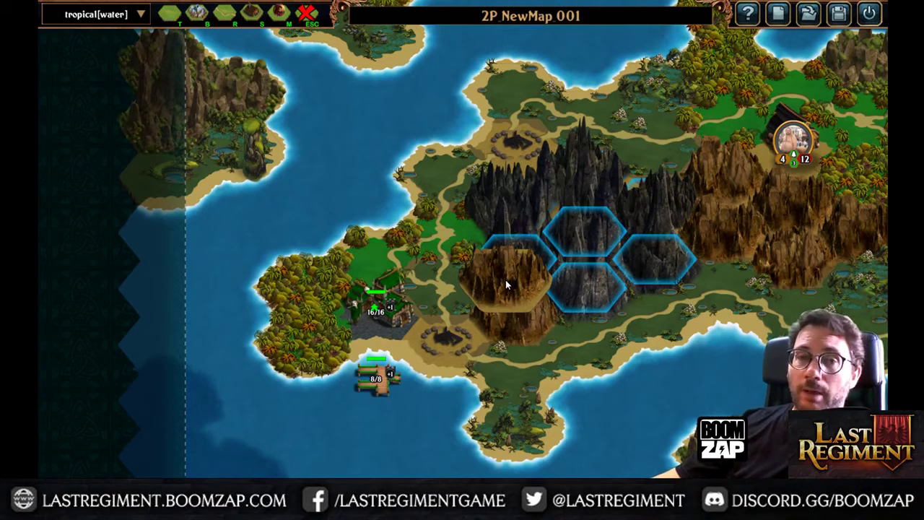
left_click(505, 280)
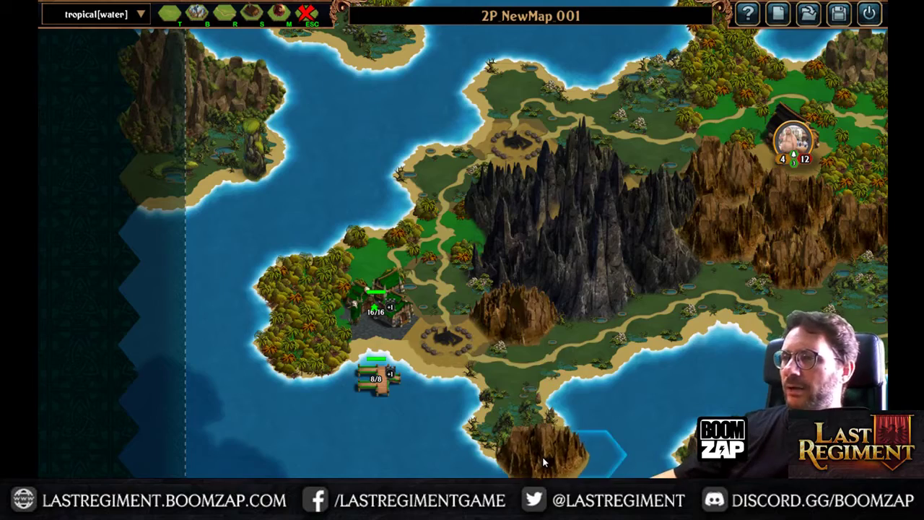
left_click(480, 345)
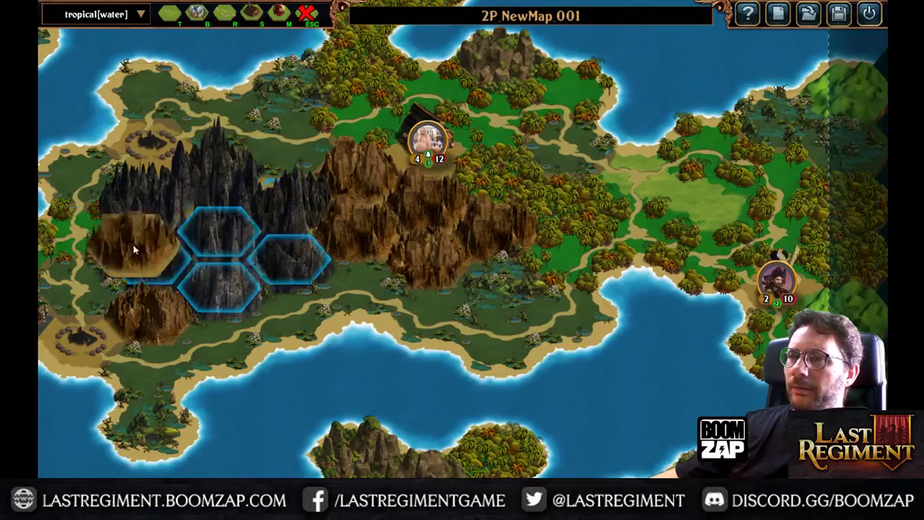
left_click_drag(259, 249, 508, 202)
scroll(292, 322, "up", 1)
left_click_drag(272, 260, 378, 273)
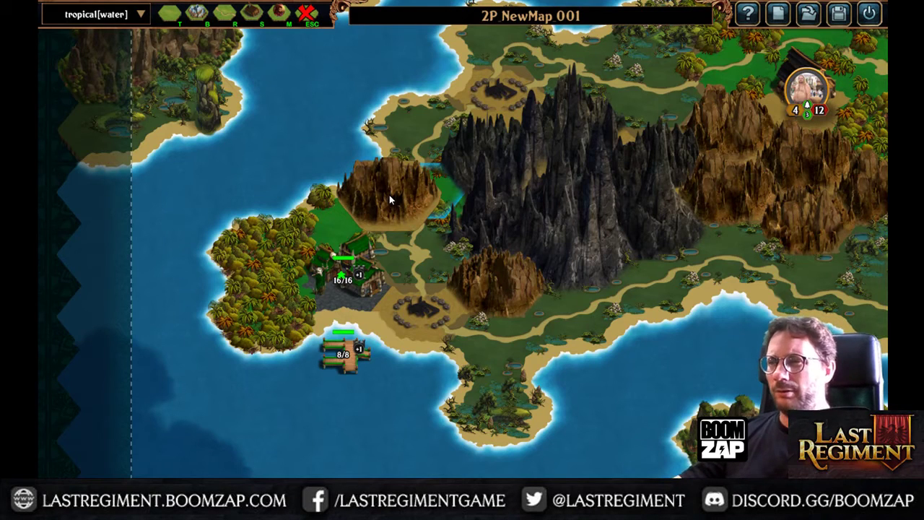
Paint Farmlands terrain on the two forest hexes west of the green village, the hexes north and east of it, and the settlement hex
left_click(172, 23)
left_click(465, 133)
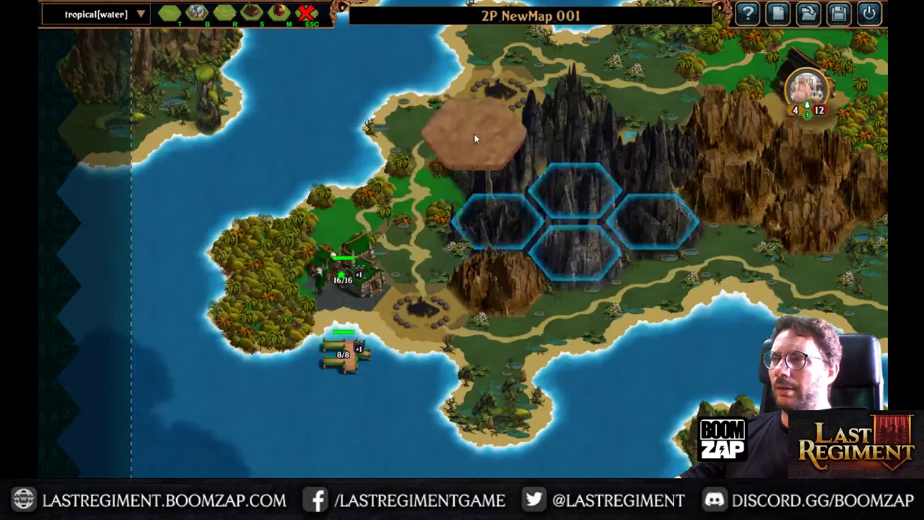
left_click(260, 315)
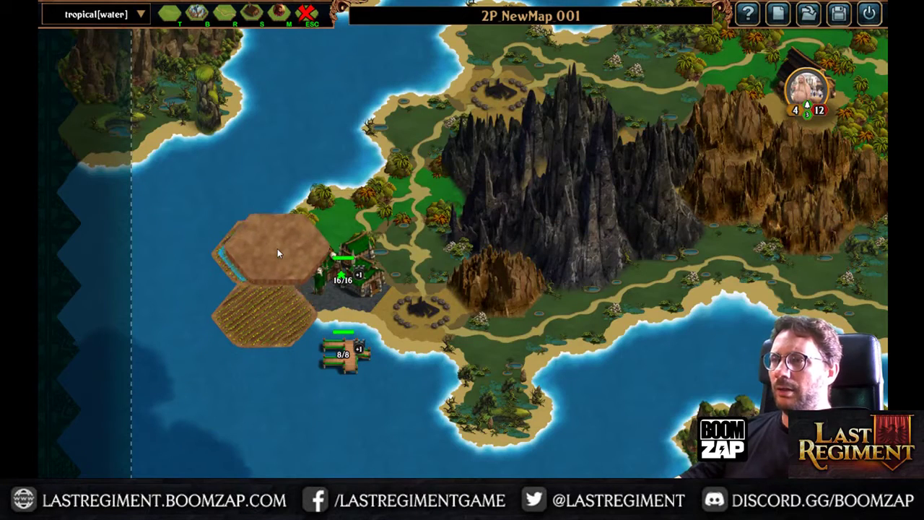
left_click(325, 220)
left_click(410, 234)
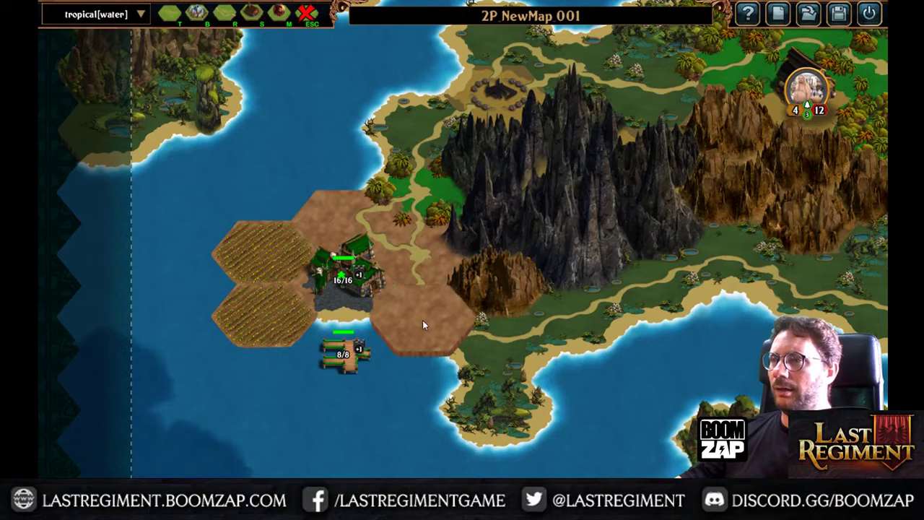
left_click(422, 320)
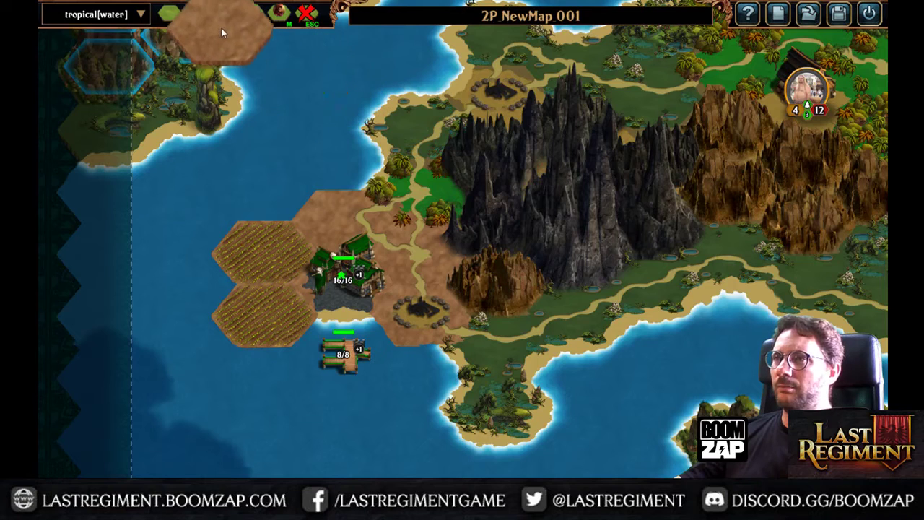
Remove the road segments from the Farmlands hexes north and east of the green village and from the neighbouring settlement hex
key("Escape")
left_click(368, 225)
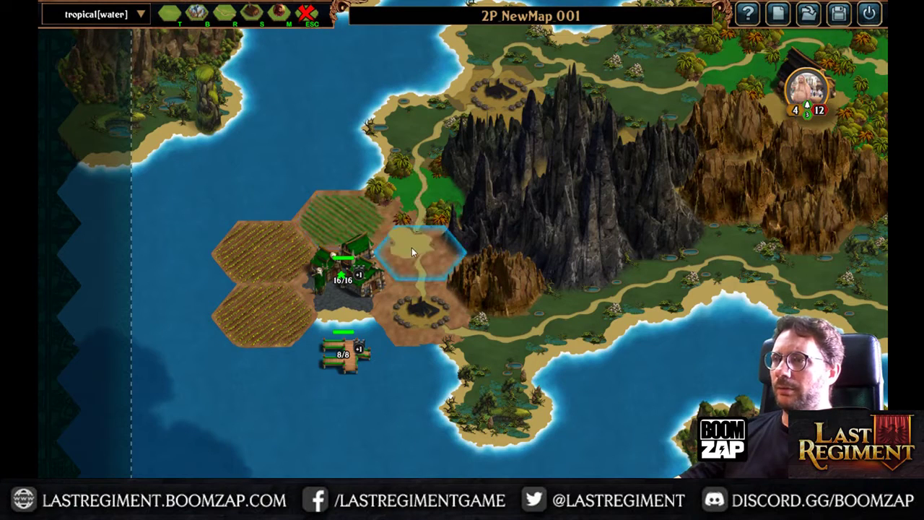
left_click(411, 248)
left_click(452, 327)
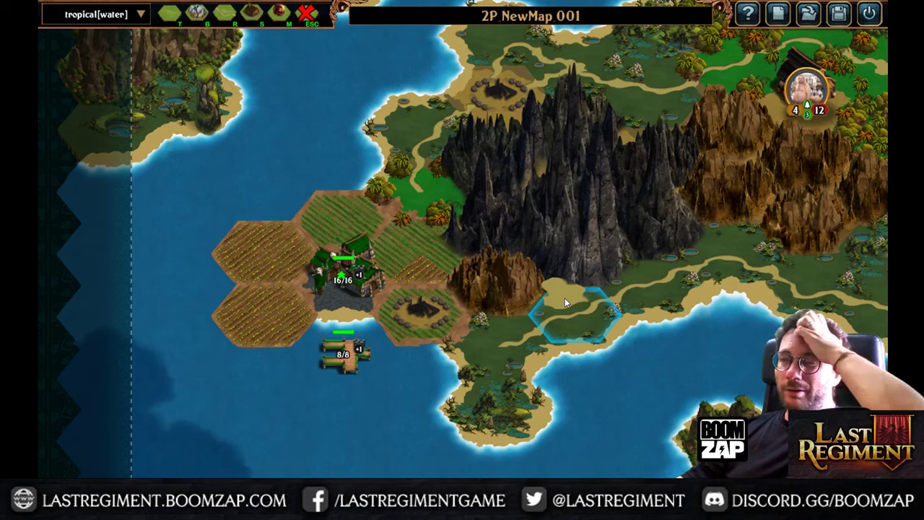
left_click(418, 318)
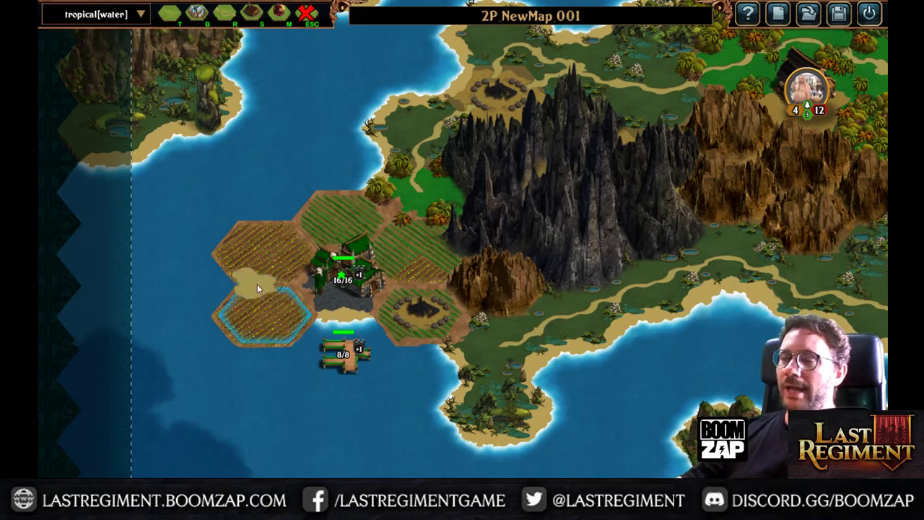
left_click(418, 315)
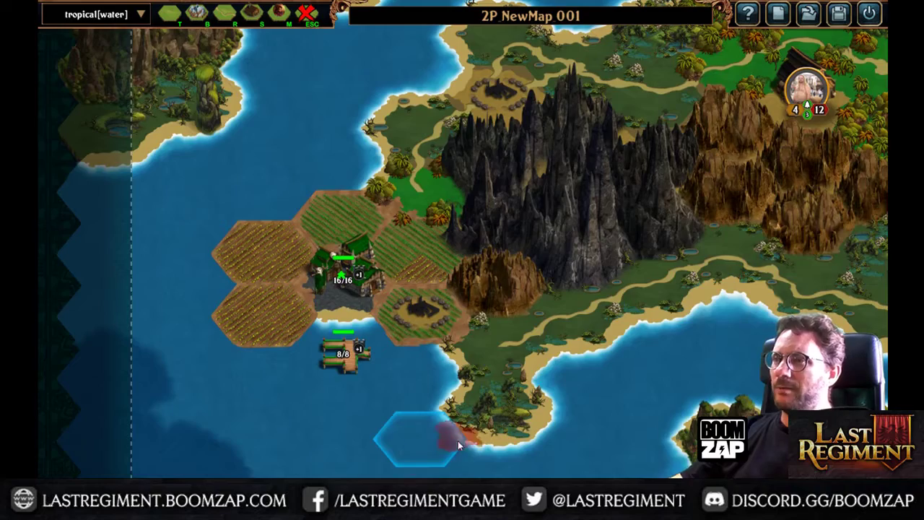
left_click_drag(477, 370, 416, 388)
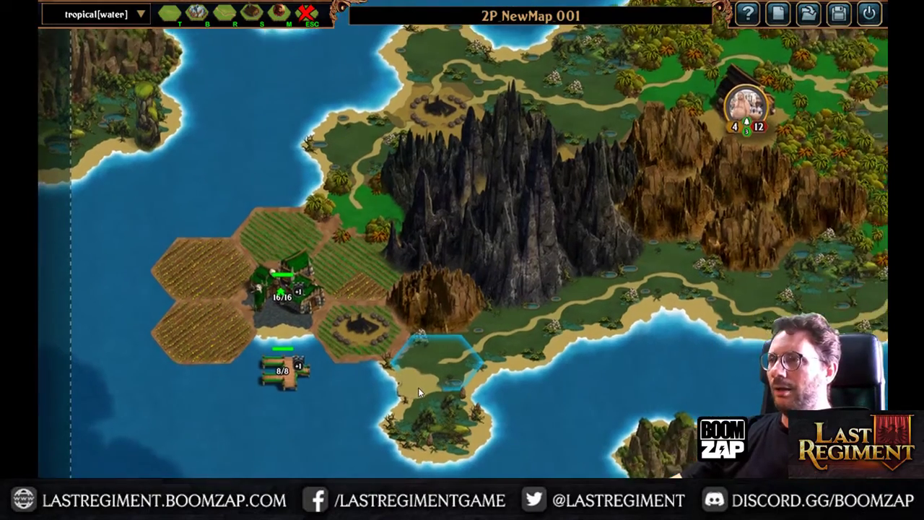
Paint Evergreen Forest over the water and land hexes surrounding the green village and its Farmlands, from the north around to the southeast
scroll(417, 387, "down", 2)
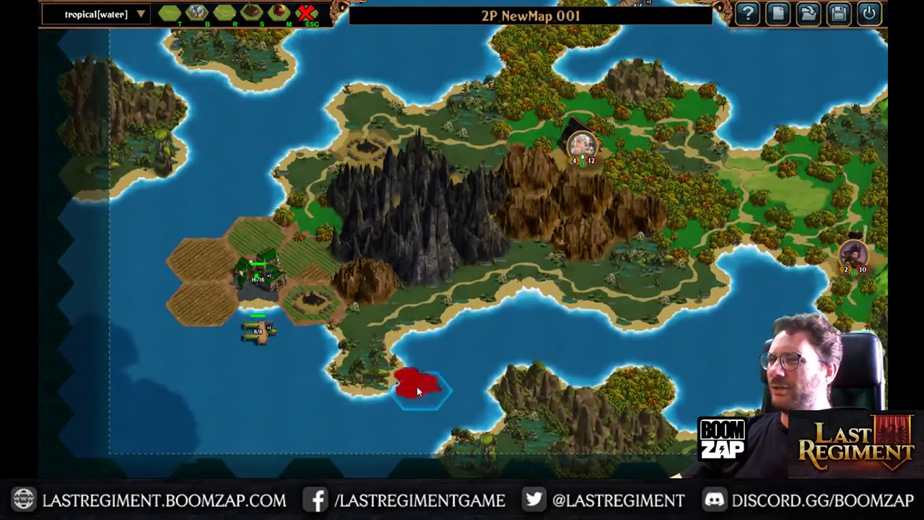
left_click_drag(376, 304, 439, 312)
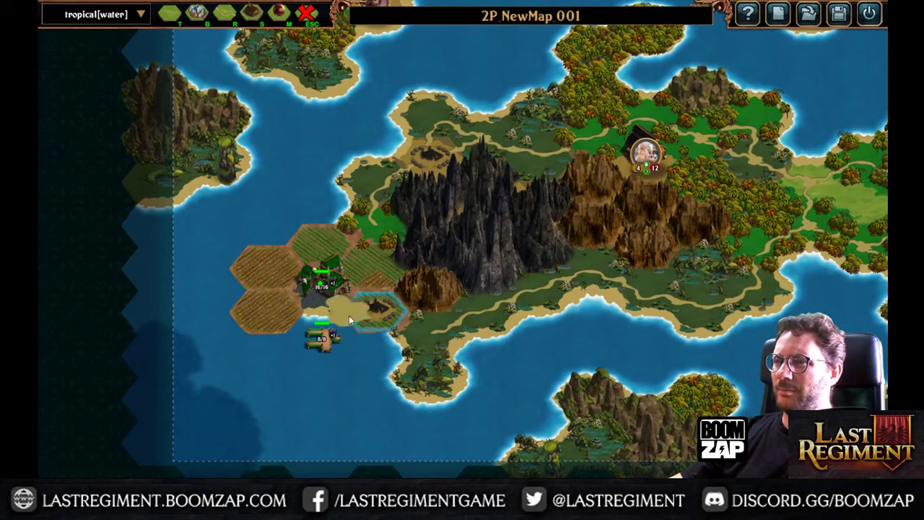
left_click(172, 15)
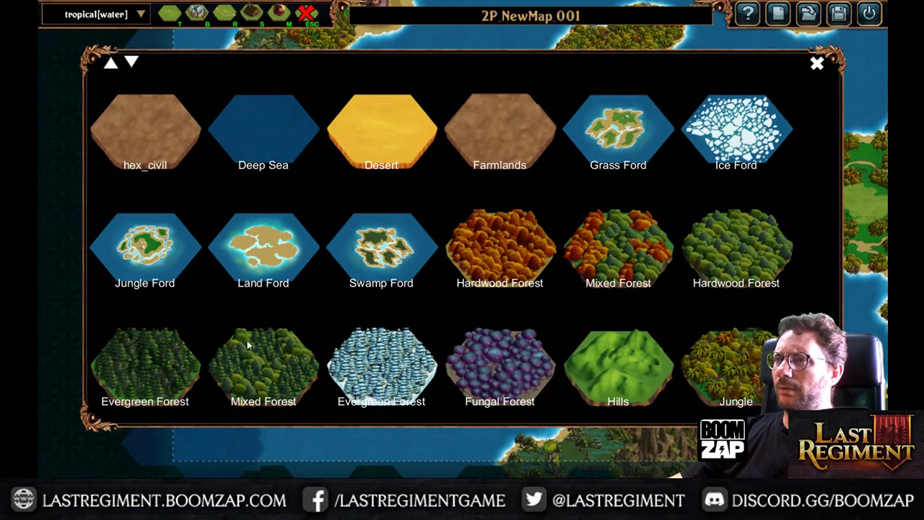
left_click(143, 373)
left_click(317, 205)
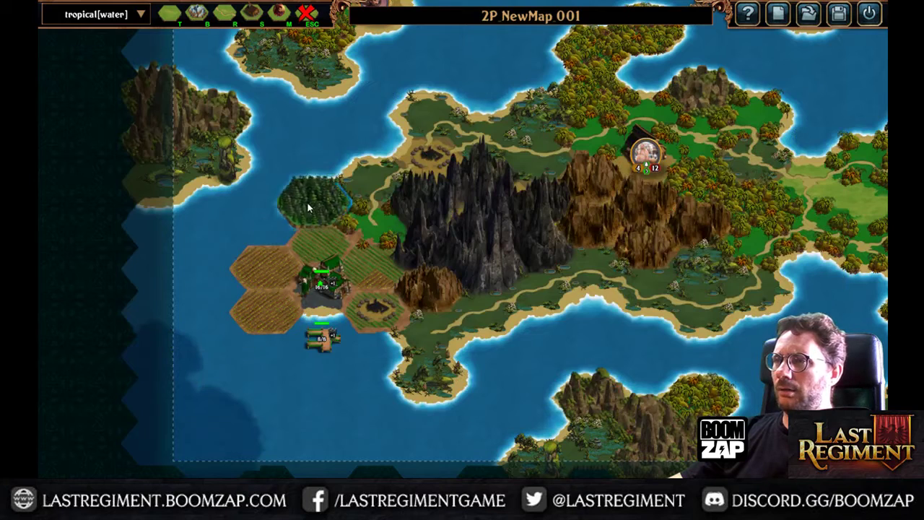
left_click(248, 229)
mouse_move(249, 229)
left_mouse_down()
mouse_move(212, 255)
mouse_move(202, 312)
mouse_move(234, 344)
mouse_move(275, 352)
mouse_move(309, 344)
mouse_move(351, 365)
left_mouse_up()
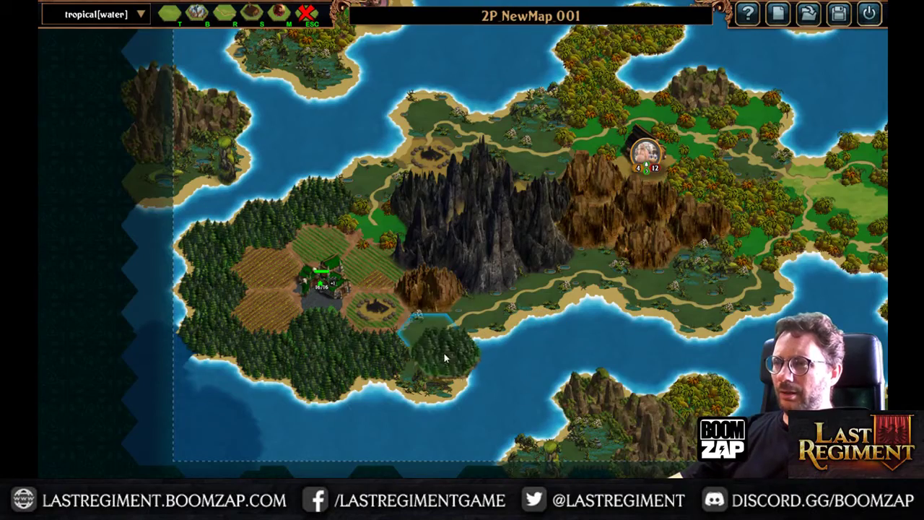
Replace the Farmlands hexes west and north of the green village with Evergreen Forest
scroll(354, 316, "up", 1)
scroll(354, 316, "up", 2)
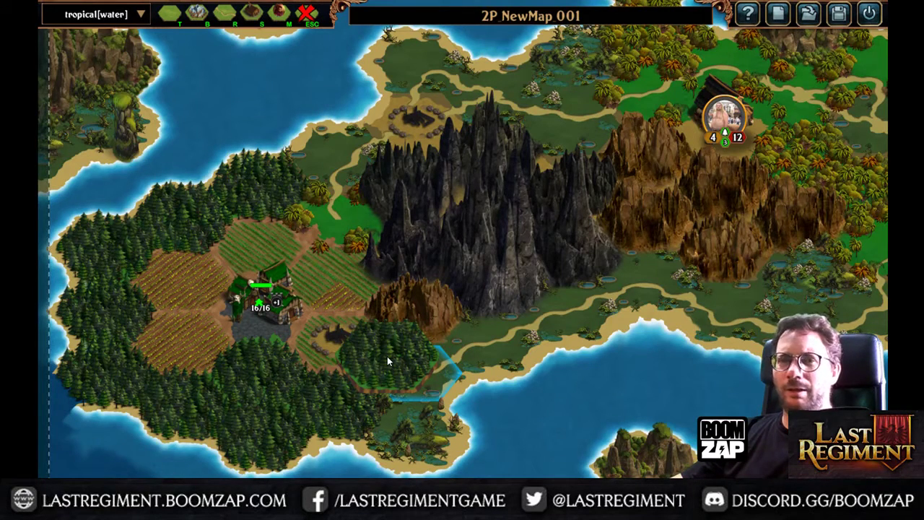
left_click_drag(448, 266, 479, 223)
scroll(381, 277, "down", 1)
scroll(381, 277, "down", 2)
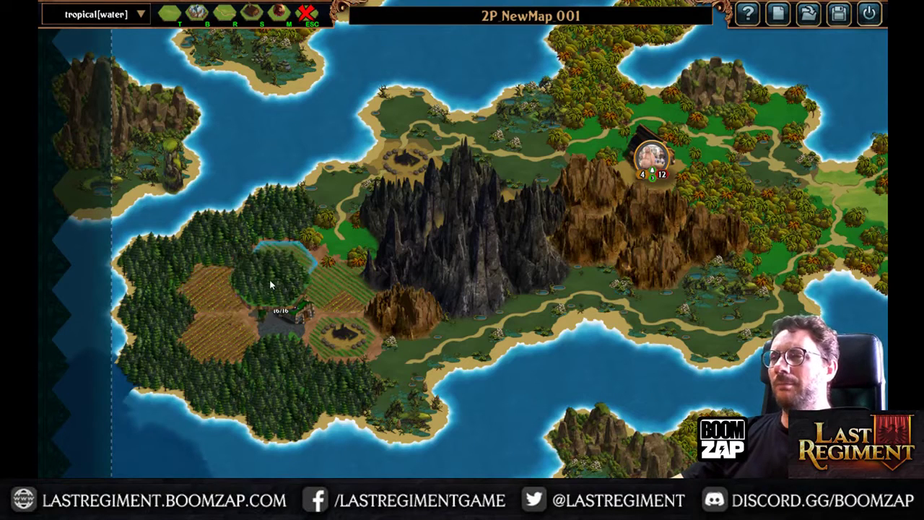
left_click(223, 291)
left_click(229, 346)
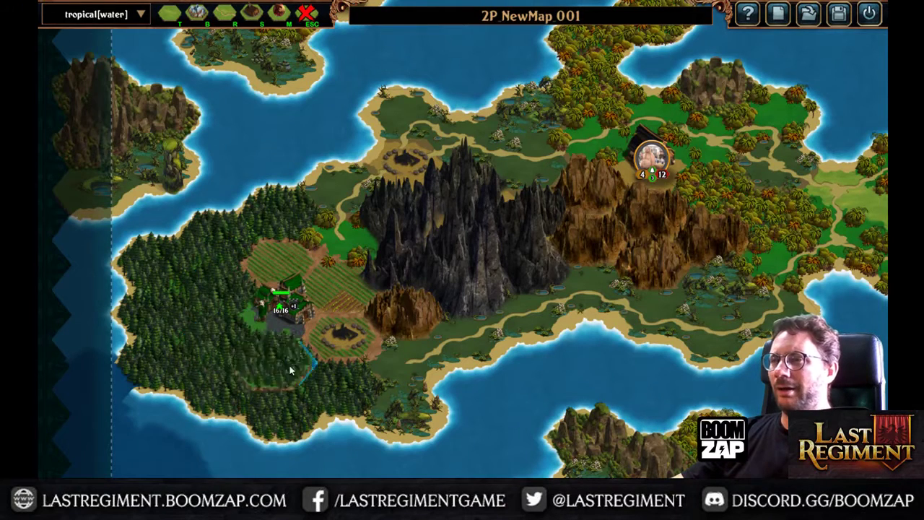
left_click(268, 257)
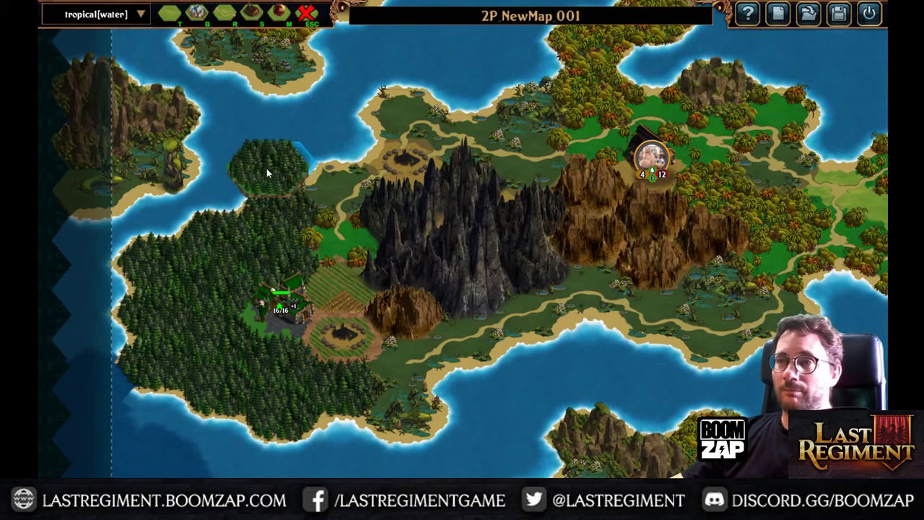
Paint water over the outer ring of evergreen forest and over the basalt mountain block with its adjoining southern coast
mouse_move(266, 165)
left_mouse_down()
mouse_move(255, 193)
mouse_move(158, 267)
mouse_move(186, 377)
mouse_move(292, 432)
left_mouse_up()
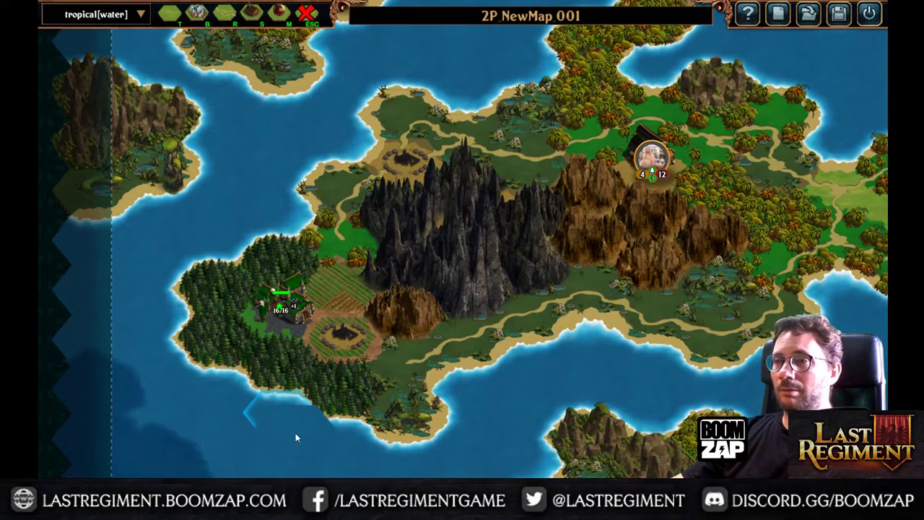
key("Right")
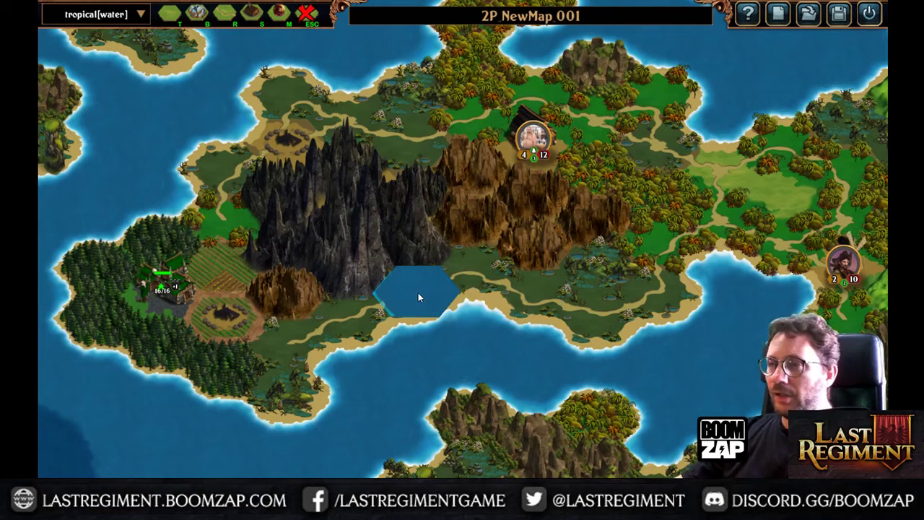
mouse_move(418, 298)
left_mouse_down()
mouse_move(409, 291)
mouse_move(456, 338)
mouse_move(414, 266)
mouse_move(354, 236)
mouse_move(301, 189)
mouse_move(373, 244)
mouse_move(343, 180)
left_mouse_up()
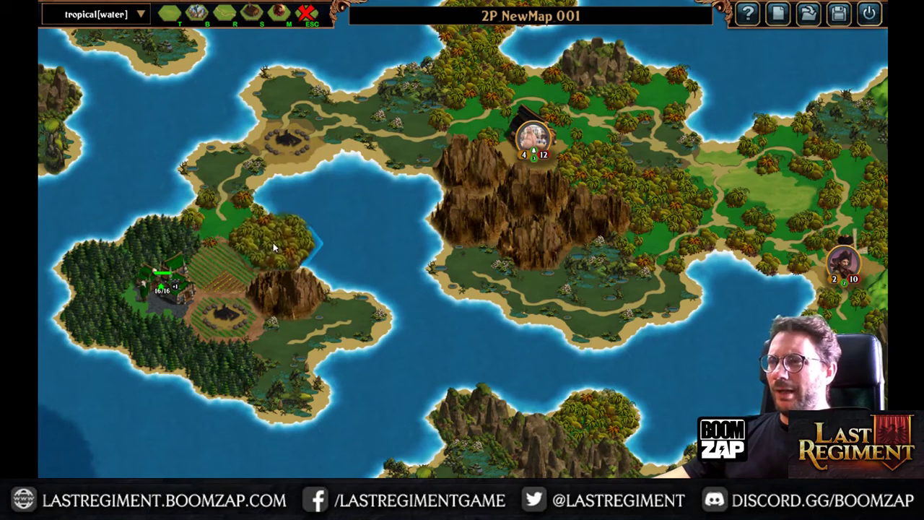
Paint Jungle on the hex north of the small shale mountain and on the Farmlands hex northeast of the village
left_click(273, 242)
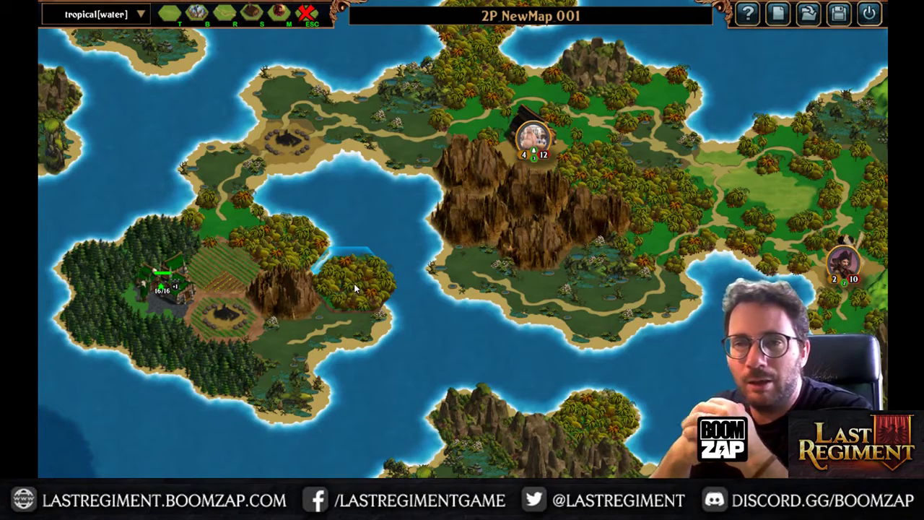
left_click_drag(354, 283, 235, 273)
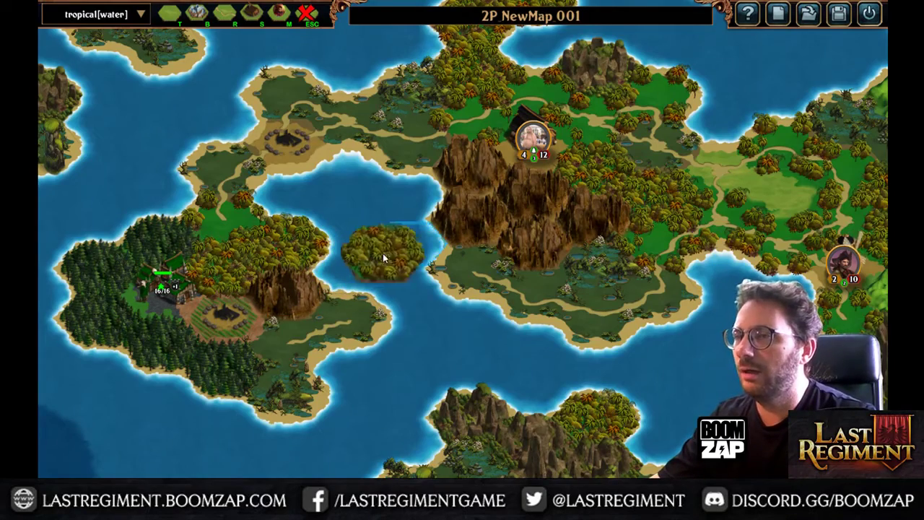
Clear the settlement hex southeast of the green village and repaint it with Farmlands
left_click_drag(319, 360, 425, 260)
right_click(336, 225)
right_click(337, 224)
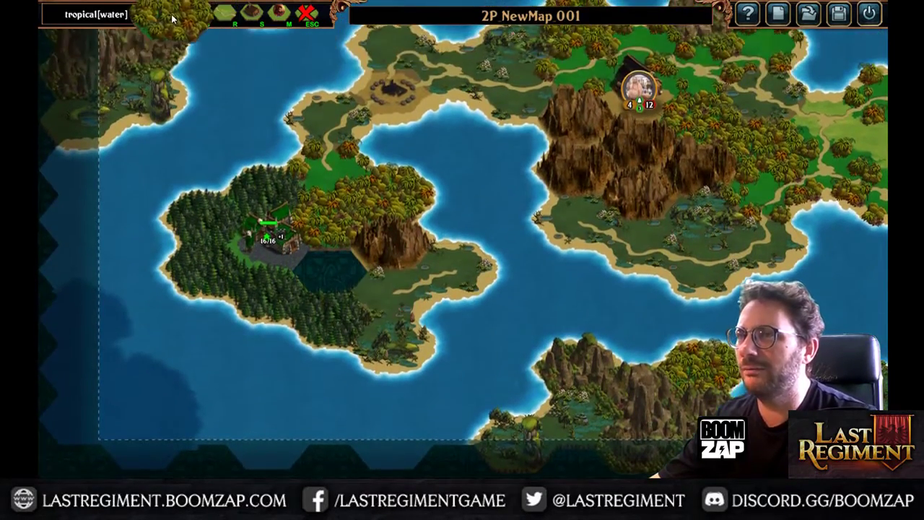
left_click(174, 18)
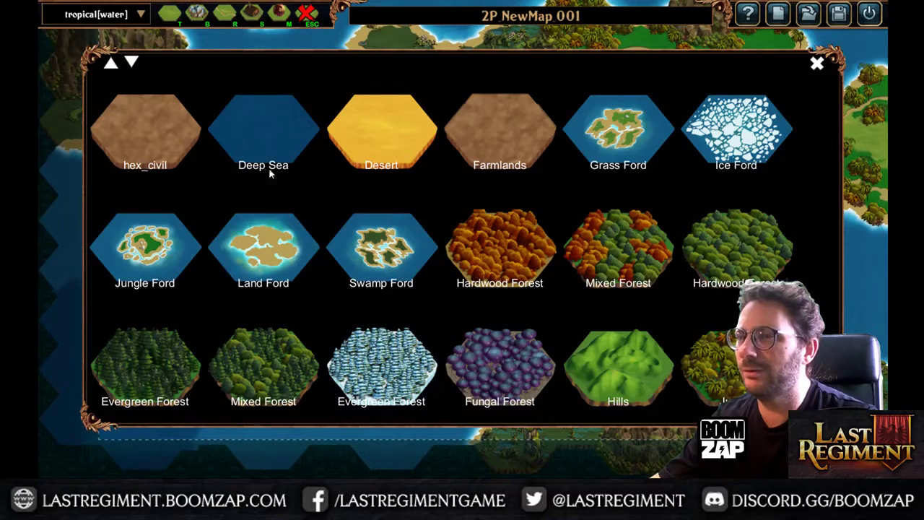
left_click(516, 144)
left_click(323, 265)
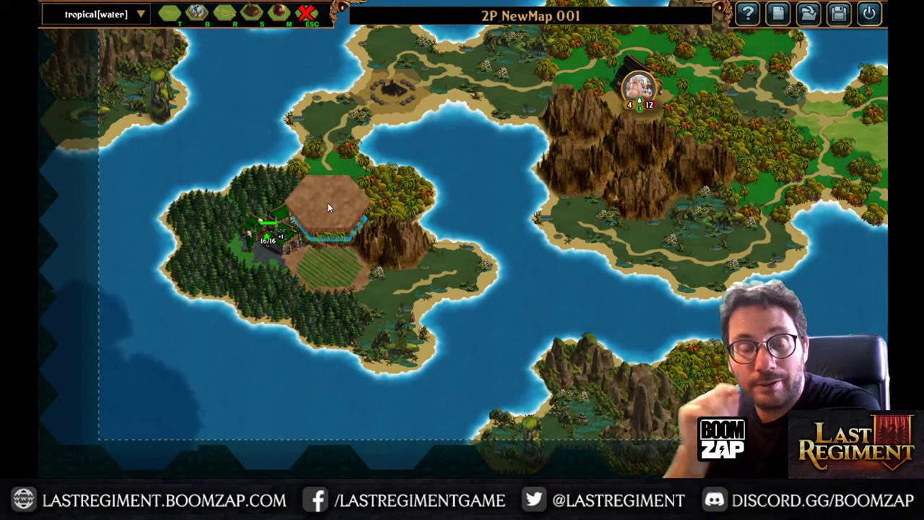
mouse_move(58, 220)
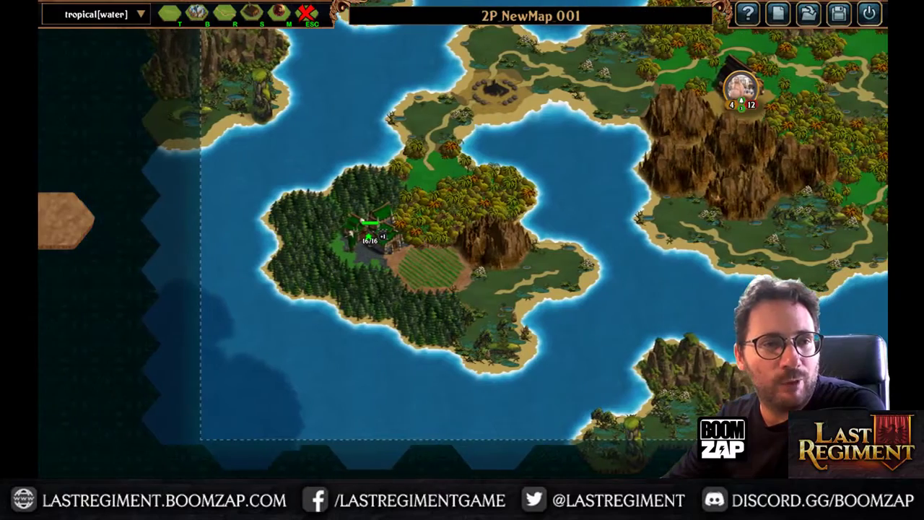